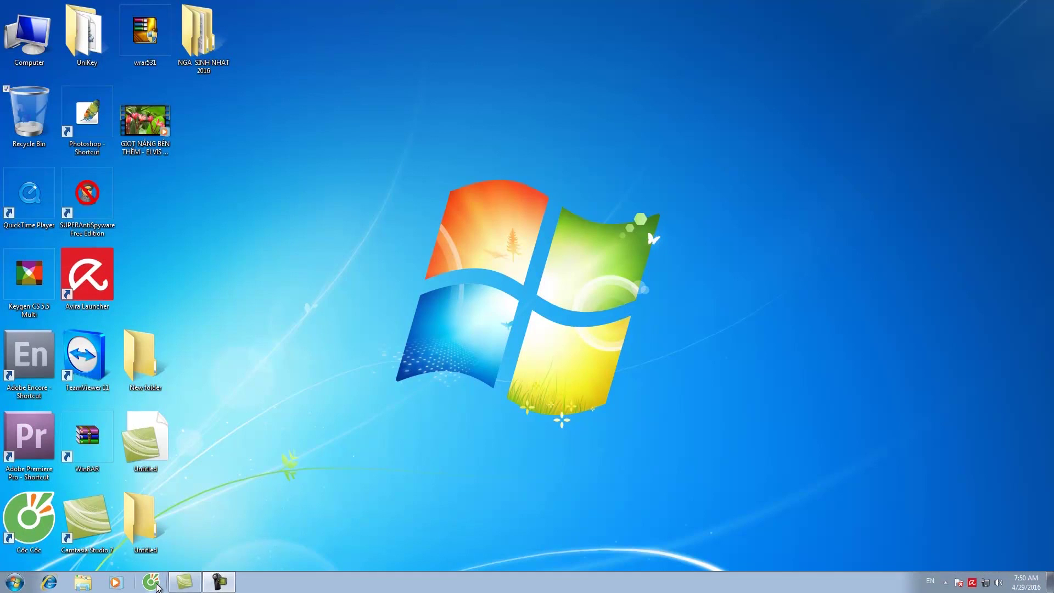
# - Look up the saved search "tải nero 2016 full crak" in Cốc Cốc, view the webtinhoc.net Nero Burning Rom result, and close the browser
pyautogui.click(156, 584)
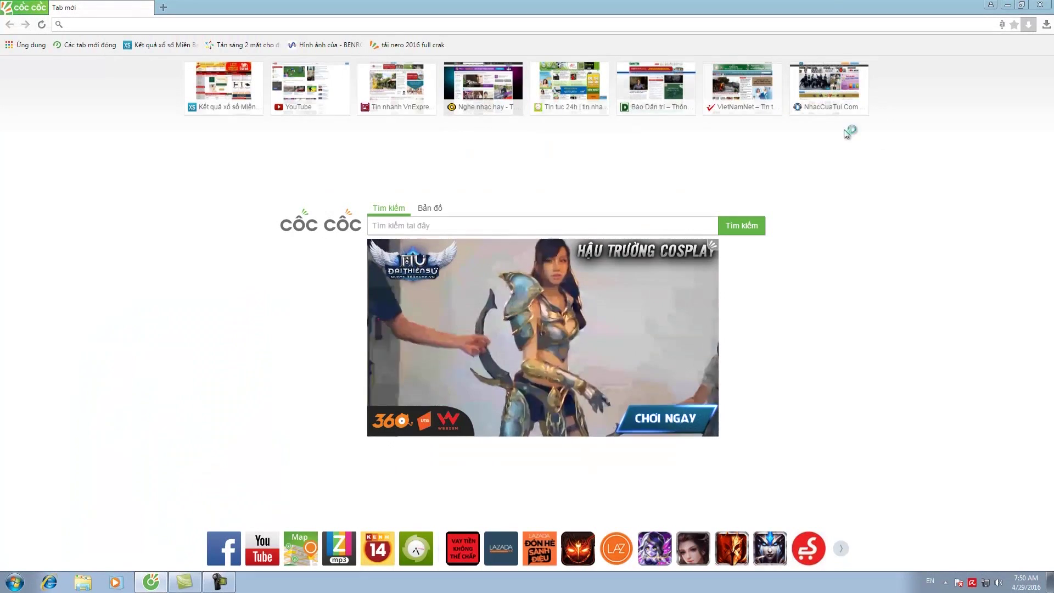
pyautogui.click(413, 45)
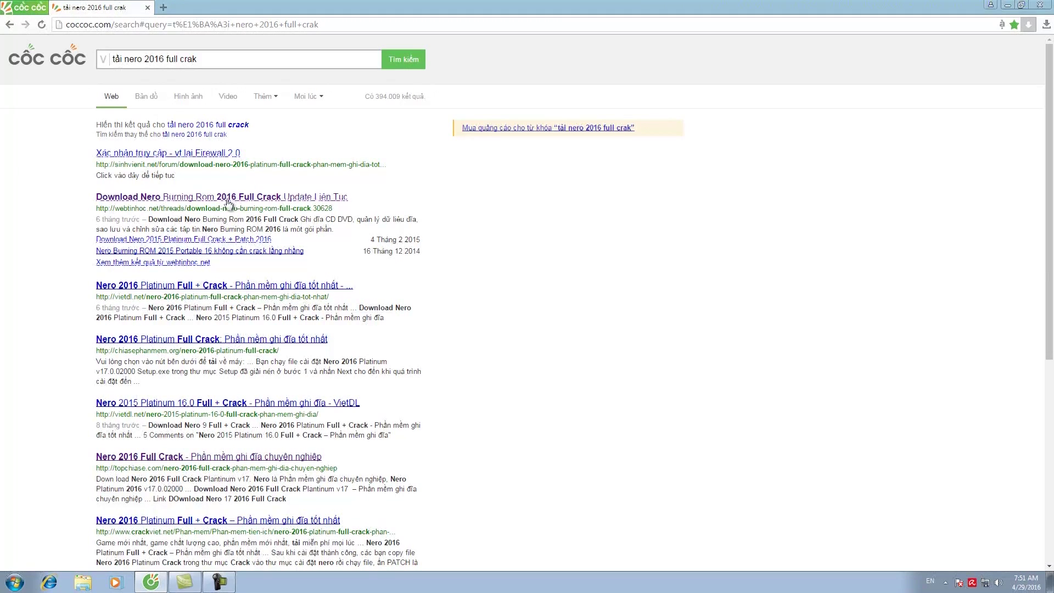
pyautogui.click(259, 199)
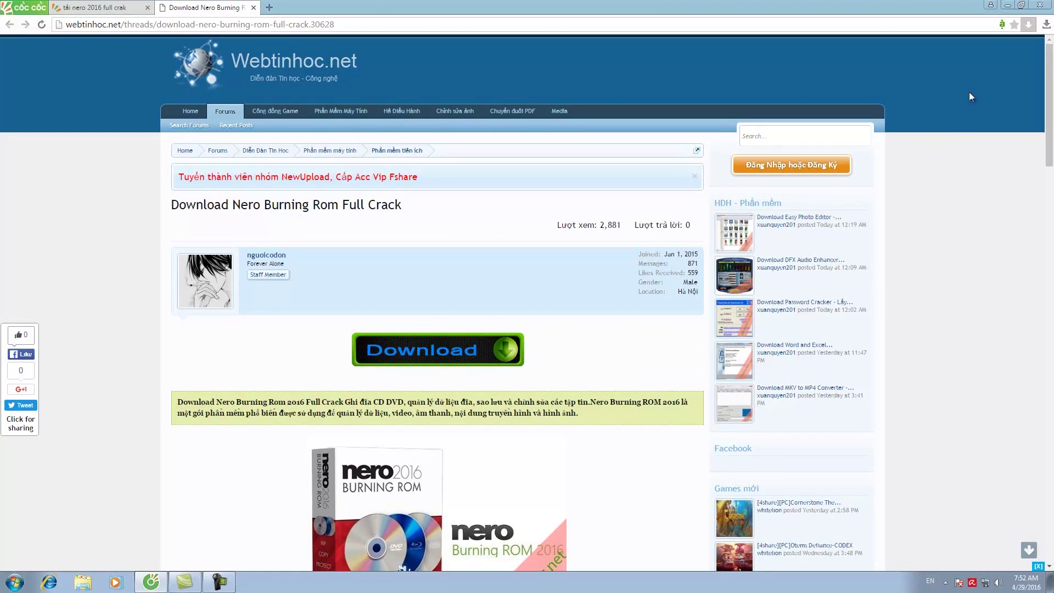
pyautogui.click(1043, 6)
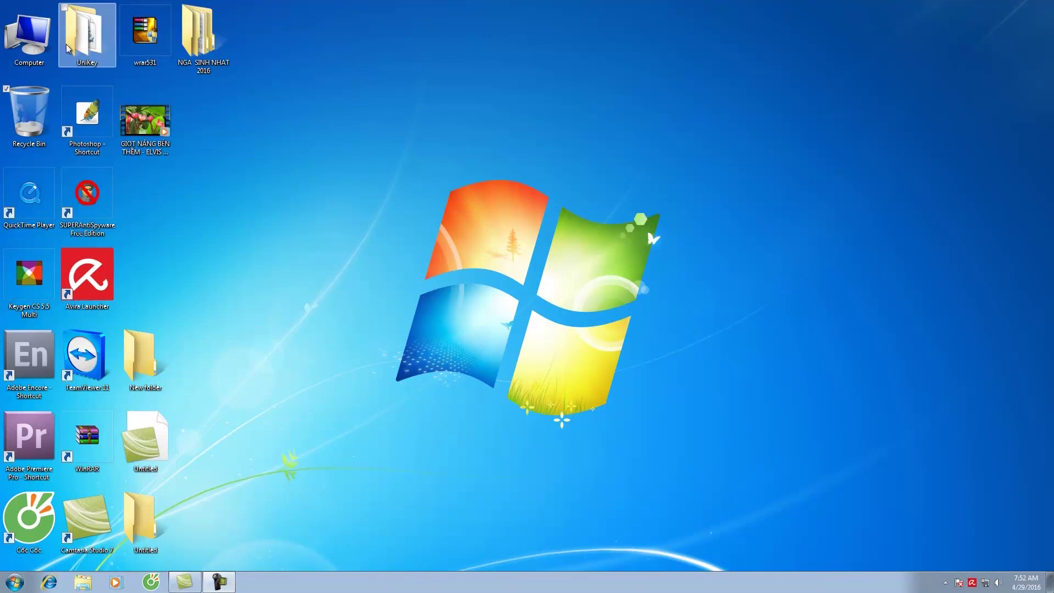
# - Open the folder [TopChiaSe.Com]Nero 2016 Platinum v17.0.02000 inside NERO 2016 on the Cai Dat (D:) drive
pyautogui.doubleClick(38, 43)
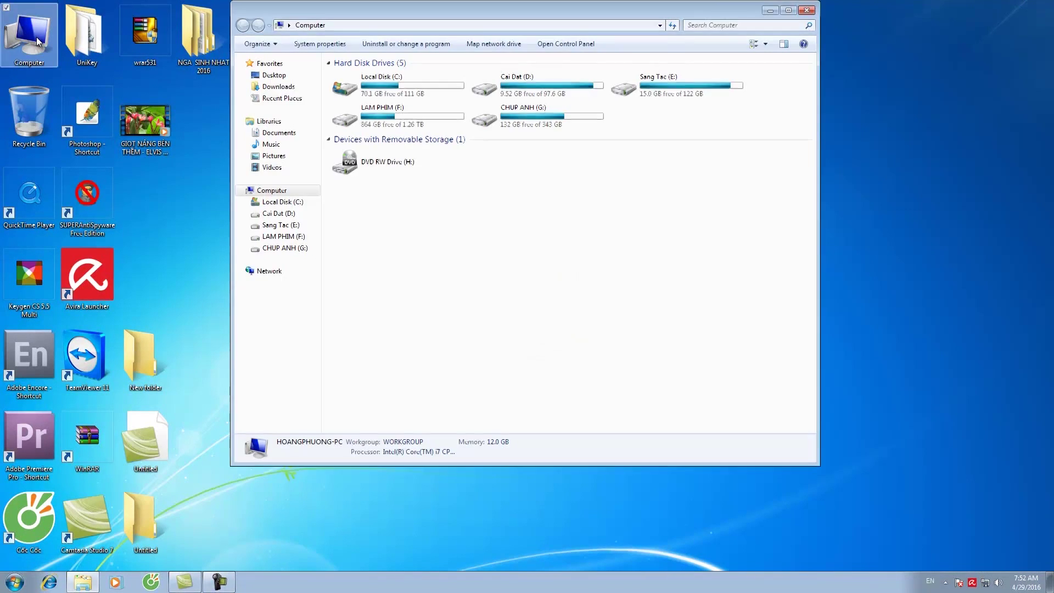
pyautogui.doubleClick(483, 89)
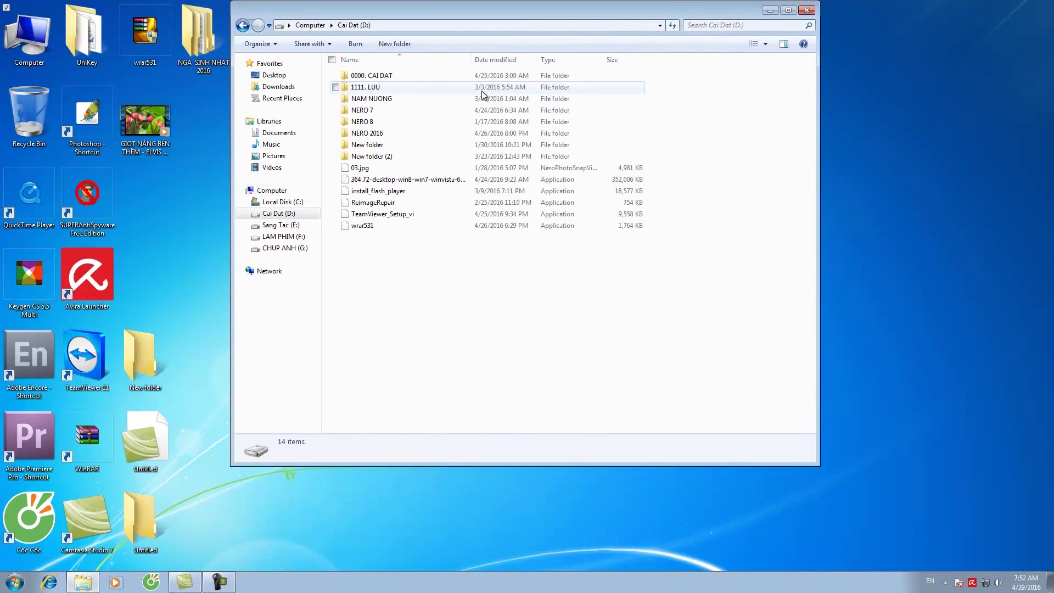
pyautogui.doubleClick(351, 134)
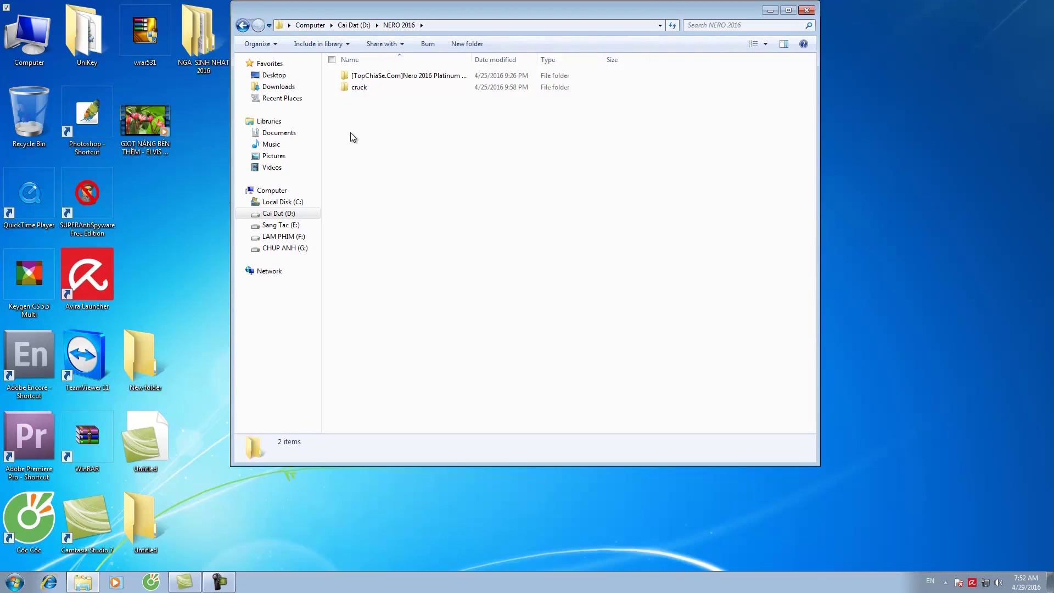
pyautogui.doubleClick(348, 77)
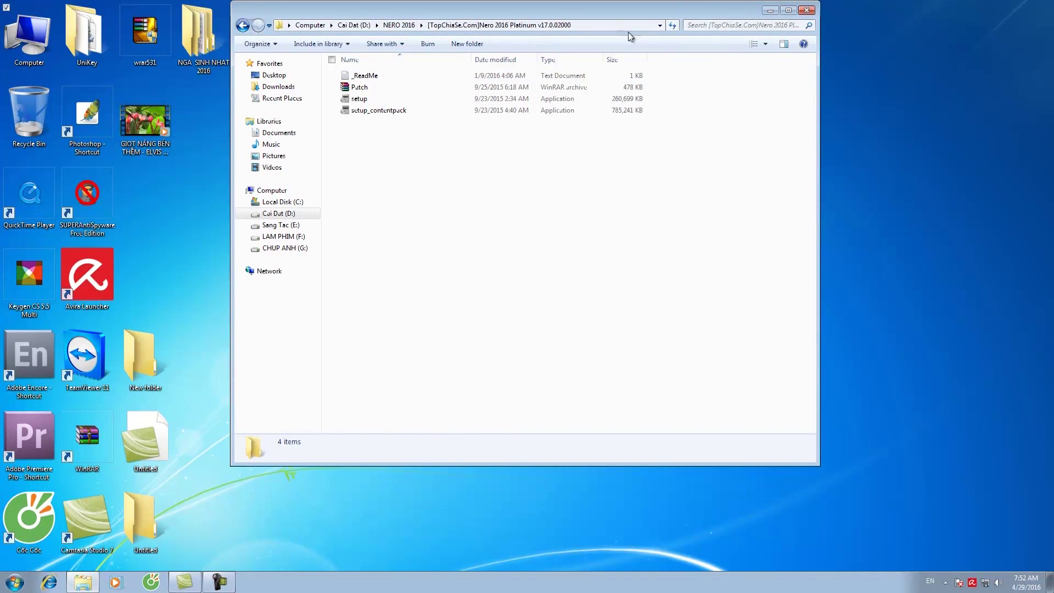
pyautogui.moveTo(601, 13); pyautogui.dragTo(607, 85)
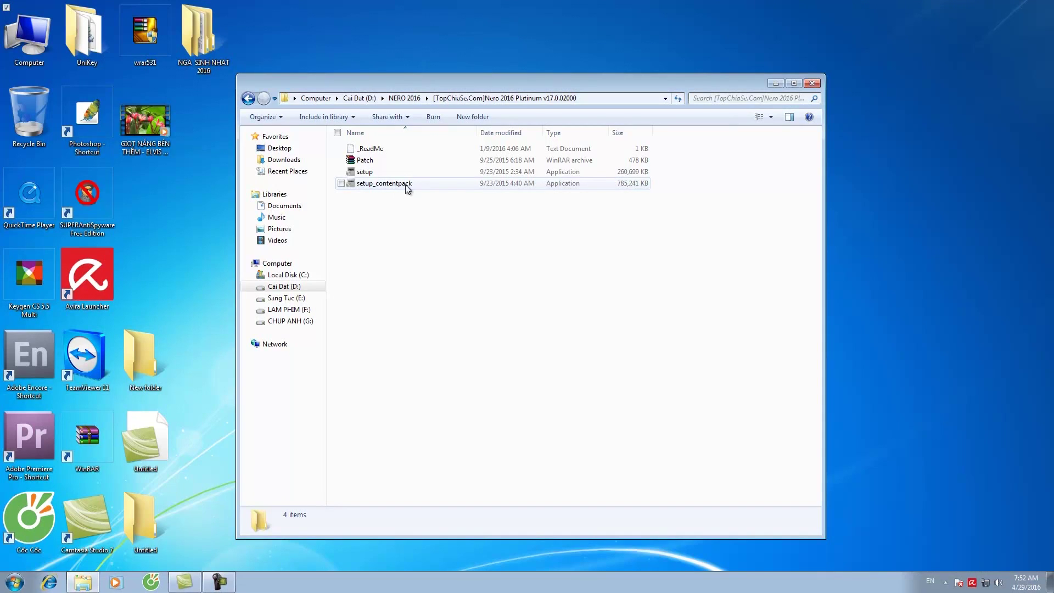
# - Run the Nero 2016 setup with its Reboot Validator requirement, submit the prefilled serial number and accept the license terms
pyautogui.doubleClick(355, 174)
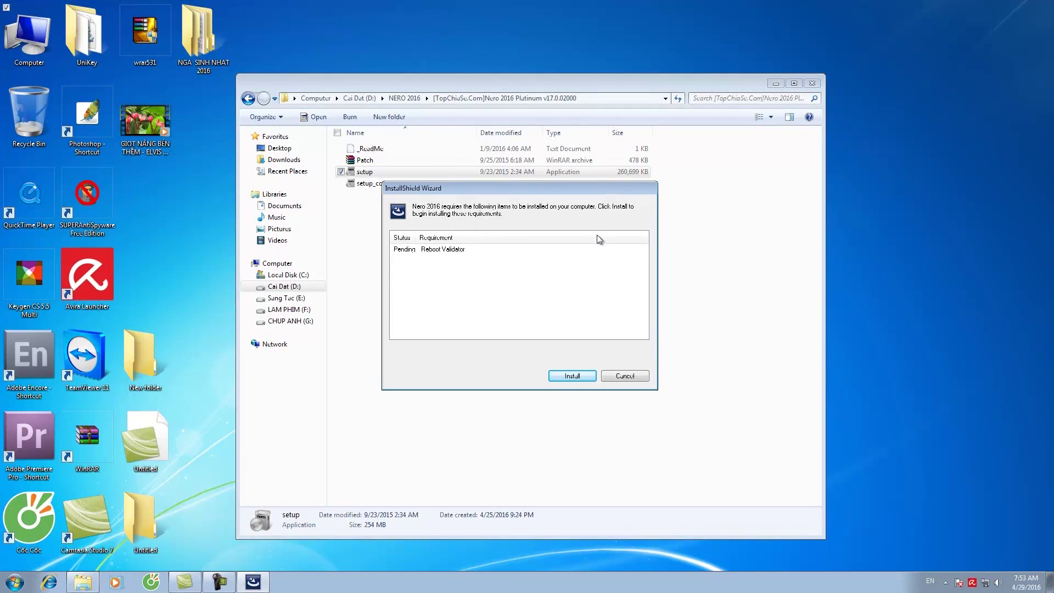
pyautogui.click(581, 379)
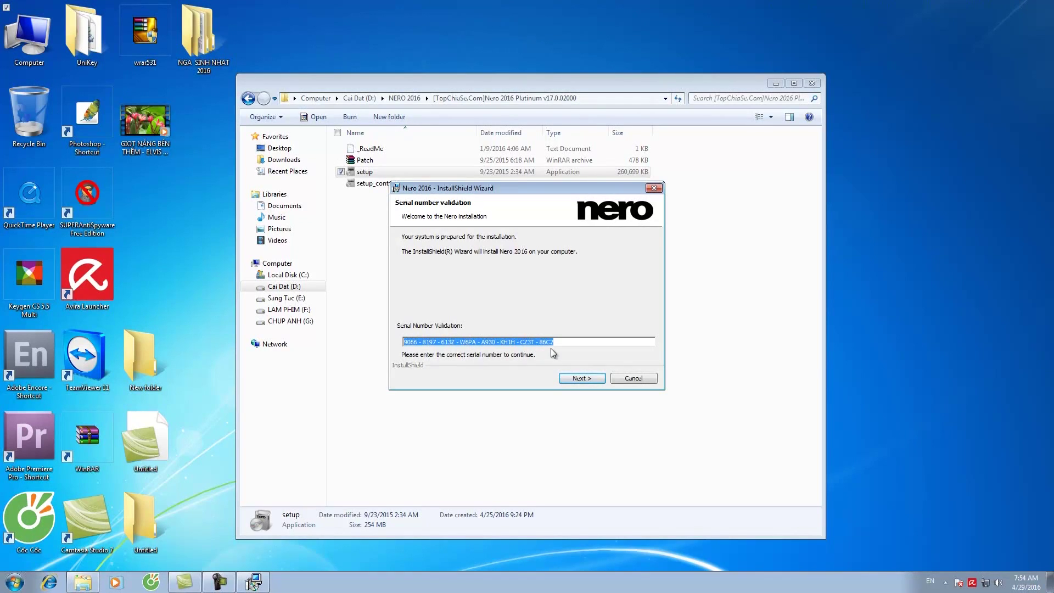
pyautogui.click(582, 380)
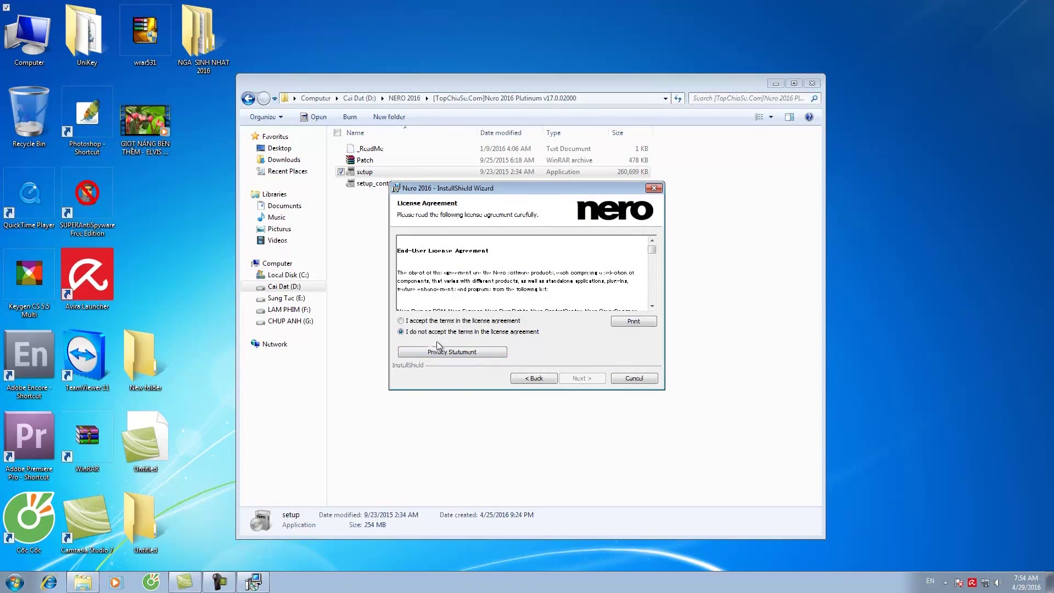
pyautogui.click(401, 321)
pyautogui.click(583, 379)
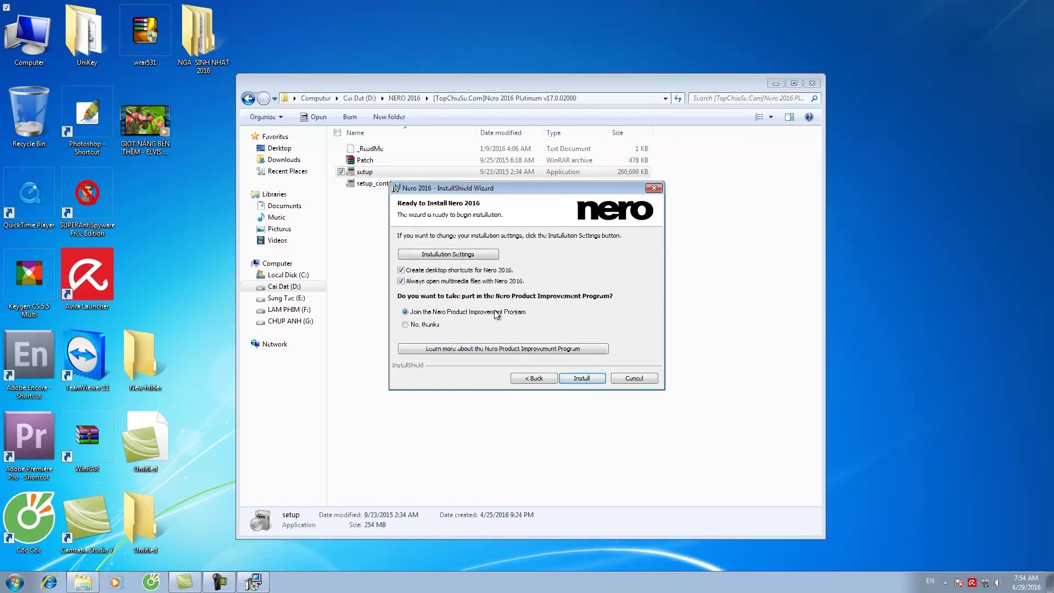
# - Decline the Nero Product Improvement Program, install Nero 2016, finish the wizard and close the web page it launches
pyautogui.click(406, 325)
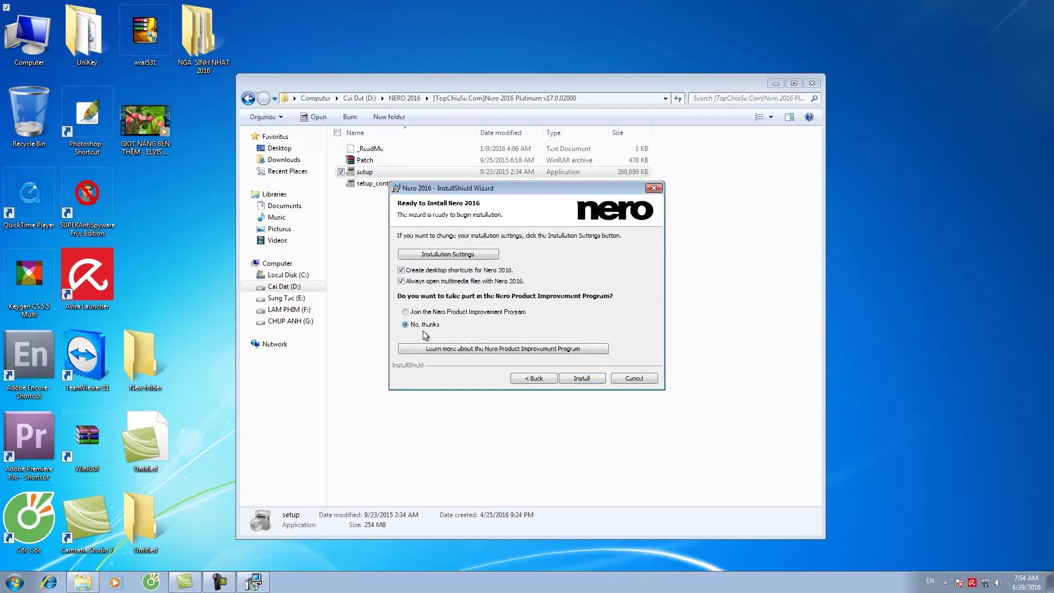
pyautogui.click(582, 378)
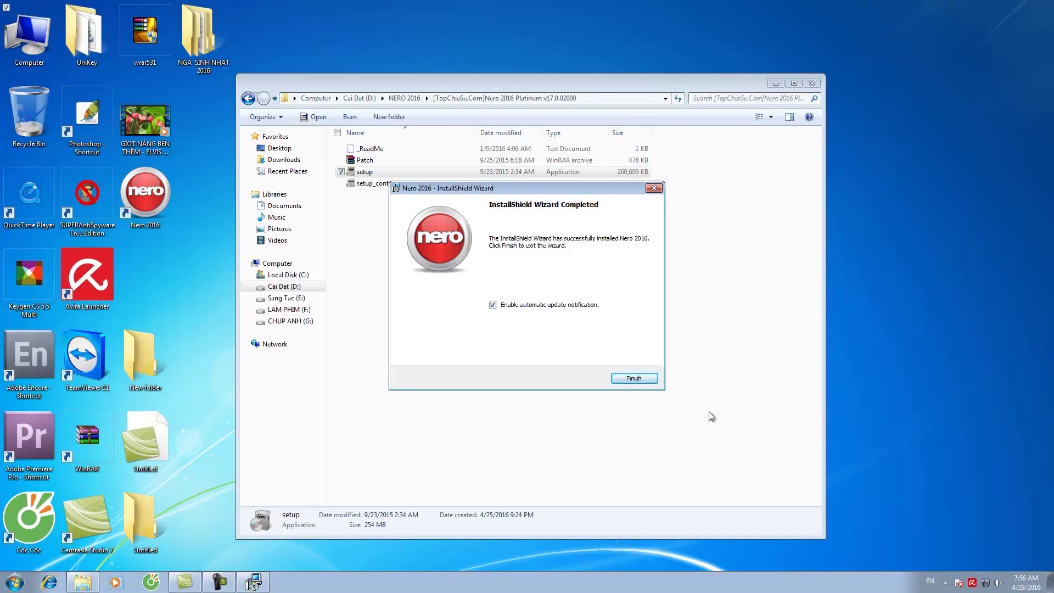
pyautogui.click(633, 379)
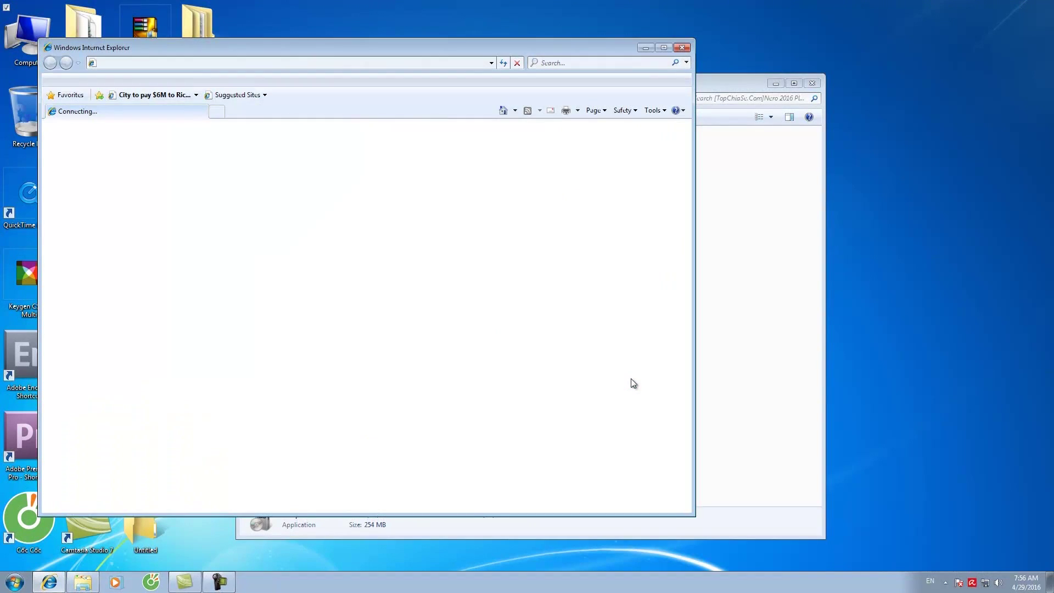
pyautogui.click(682, 48)
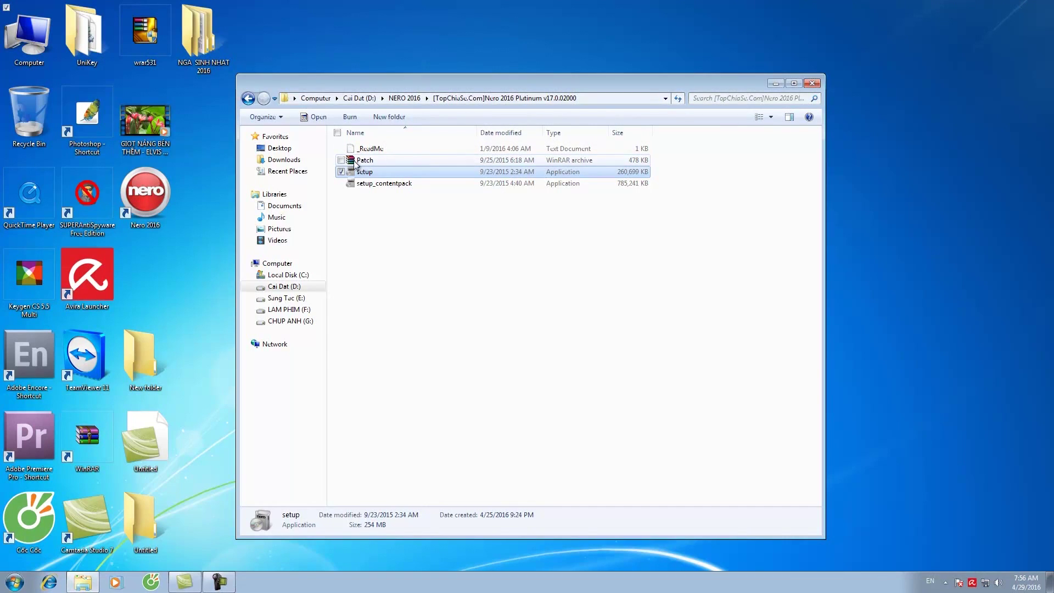
# - View the serial text file in the crack folder of NERO 2016, select its serial number, and close the file
pyautogui.click(248, 99)
pyautogui.doubleClick(350, 160)
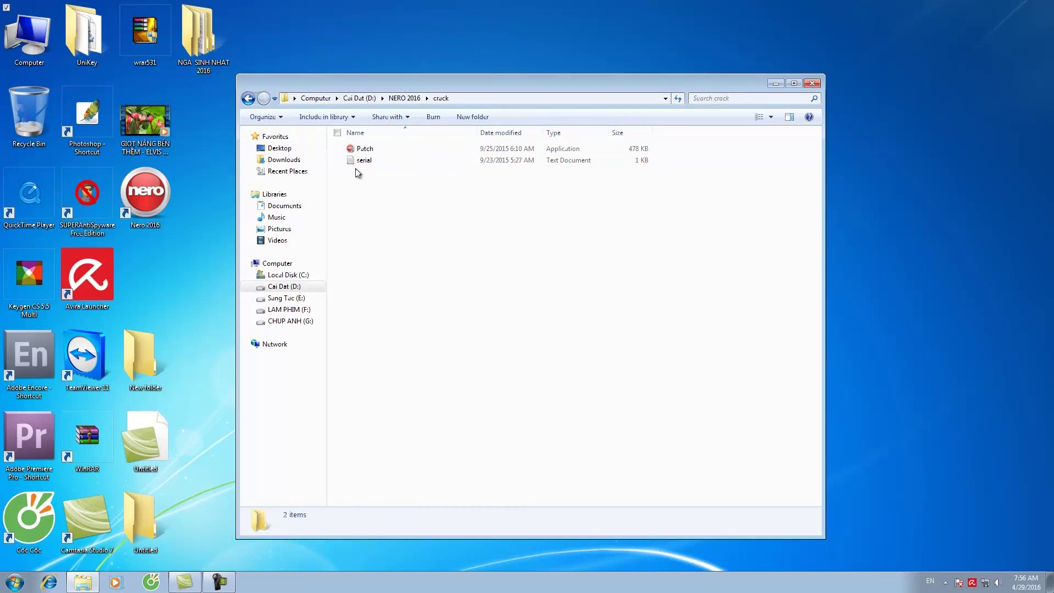
pyautogui.doubleClick(351, 160)
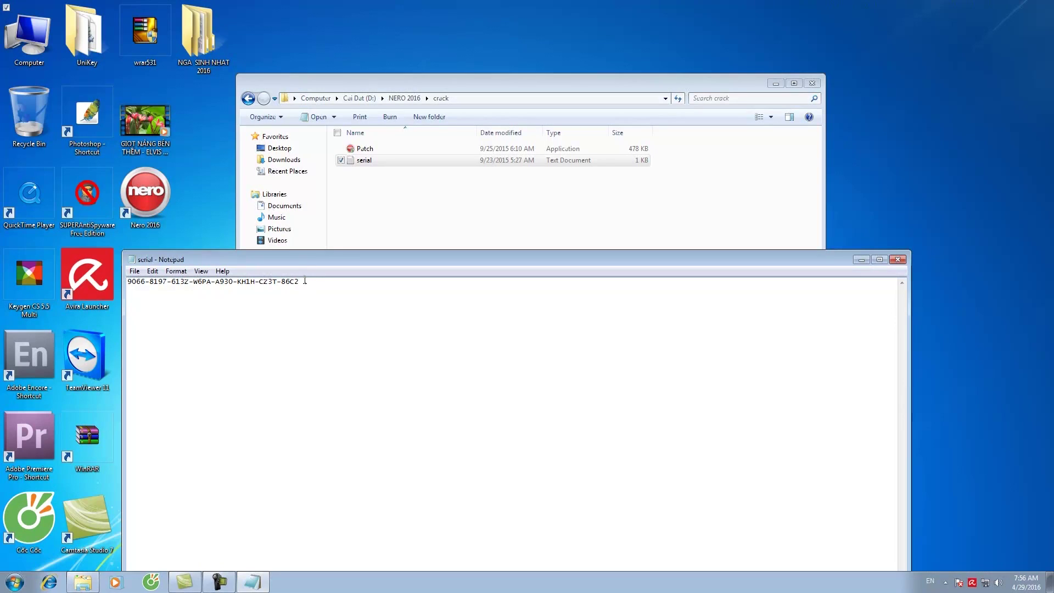
pyautogui.moveTo(305, 281); pyautogui.dragTo(137, 281)
pyautogui.click(147, 281)
pyautogui.doubleClick(138, 281)
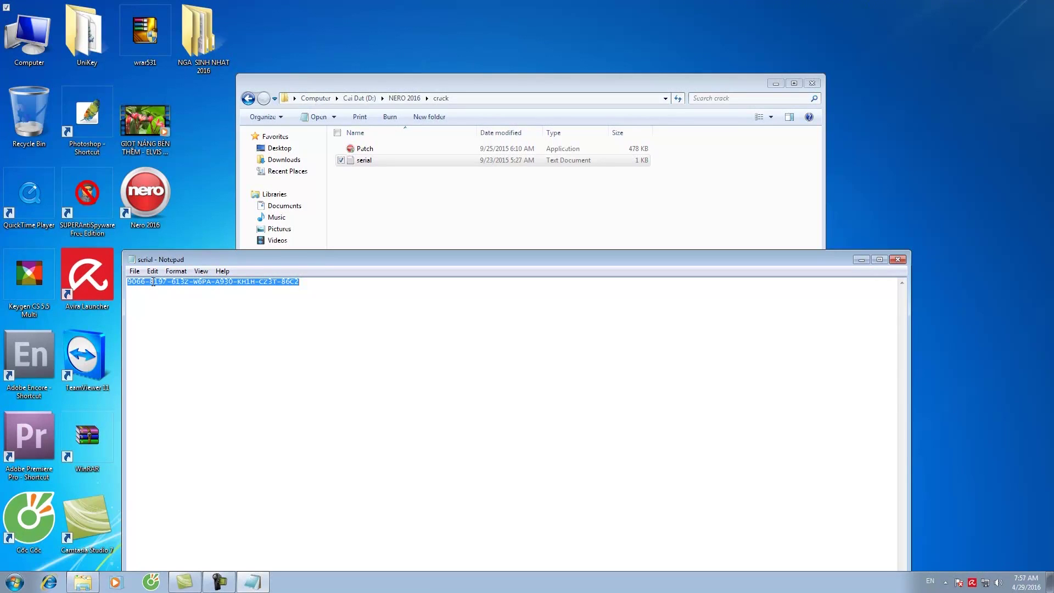
pyautogui.click(899, 262)
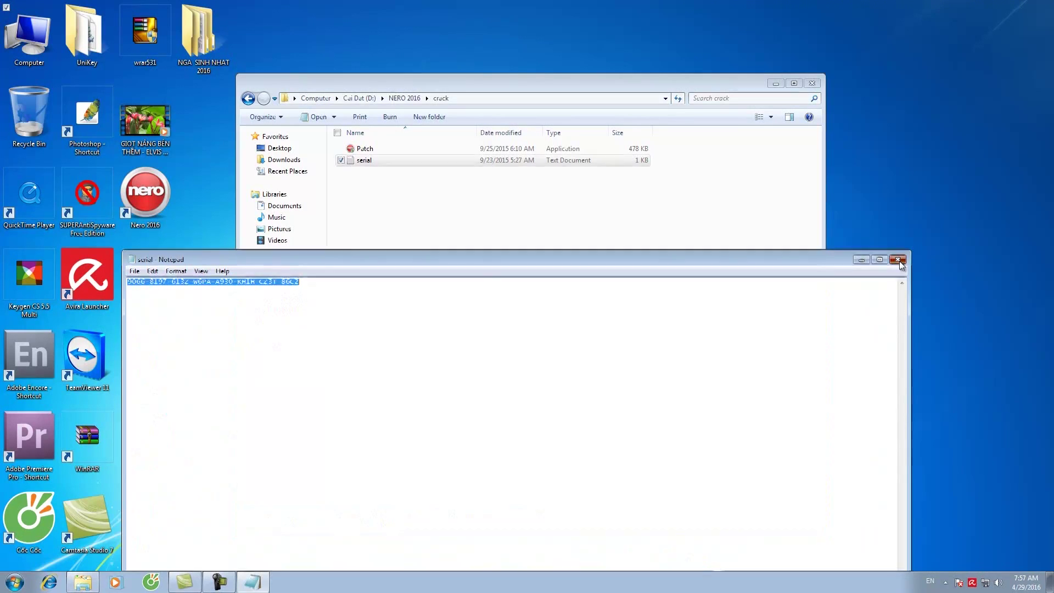
# - Run the Patch application with permission to make changes, apply the Nero 2016 patch, and close the patcher and folder window
pyautogui.click(352, 151)
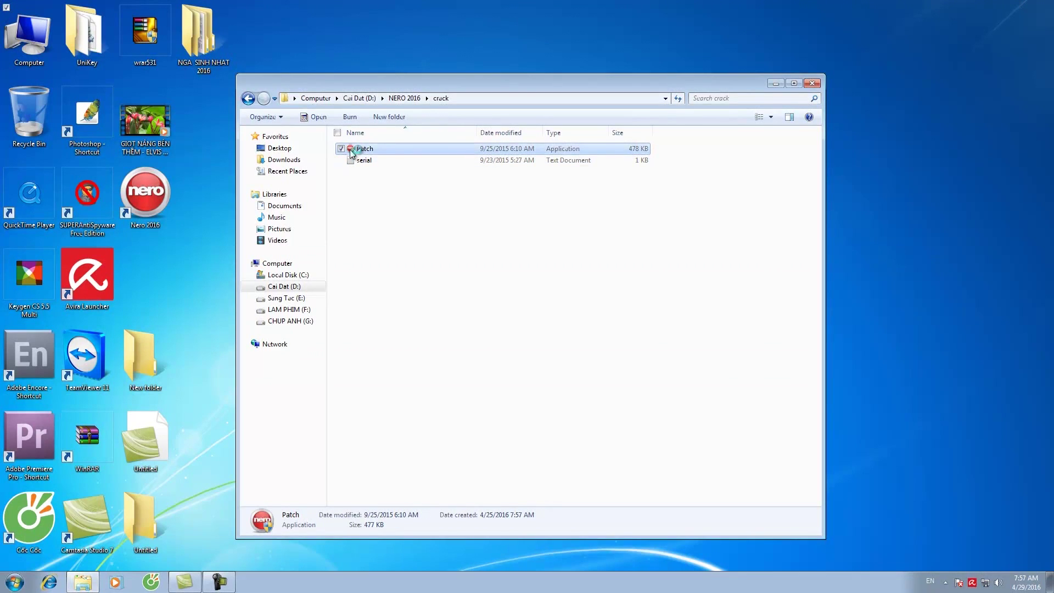
pyautogui.doubleClick(351, 151)
pyautogui.doubleClick(354, 149)
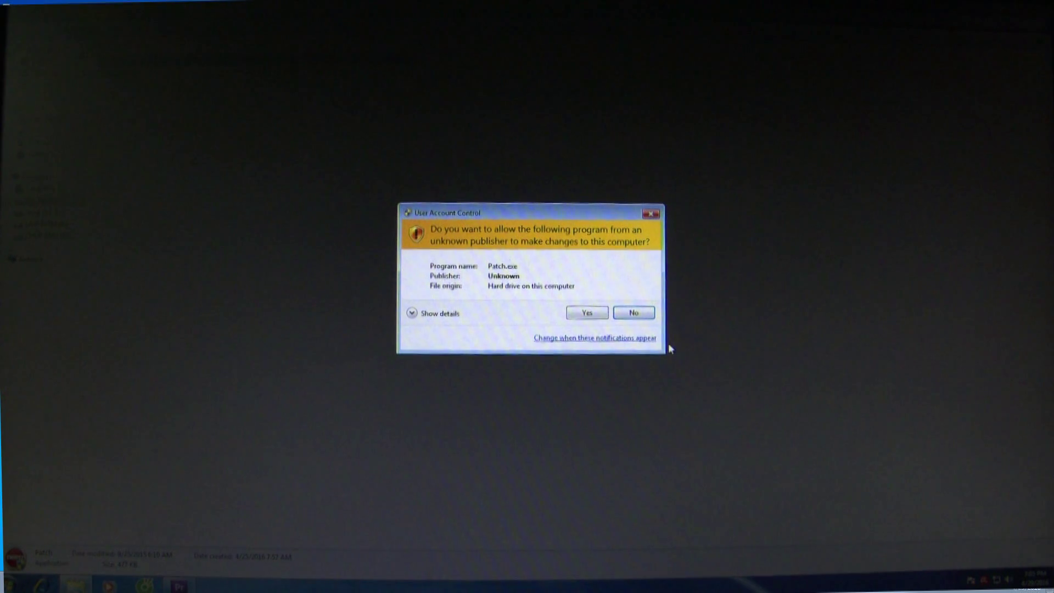
pyautogui.click(587, 313)
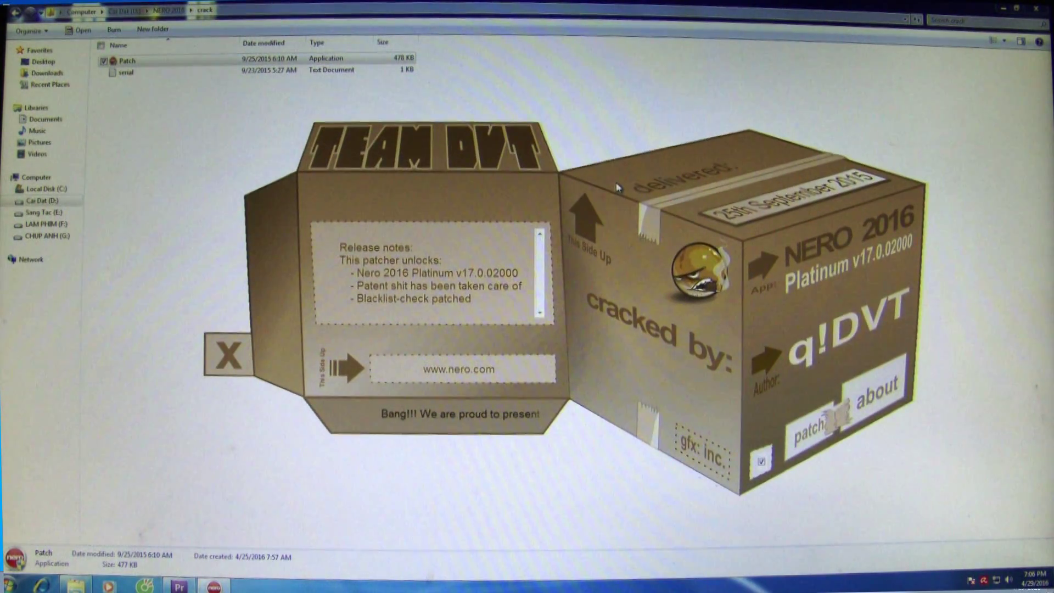
pyautogui.click(595, 155)
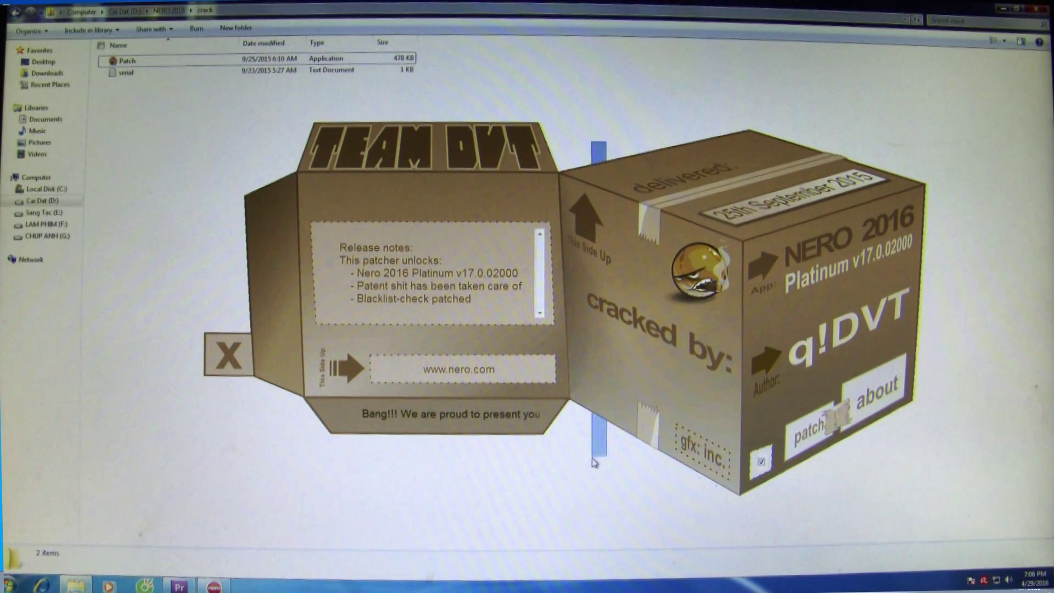
pyautogui.moveTo(833, 87); pyautogui.dragTo(783, 132)
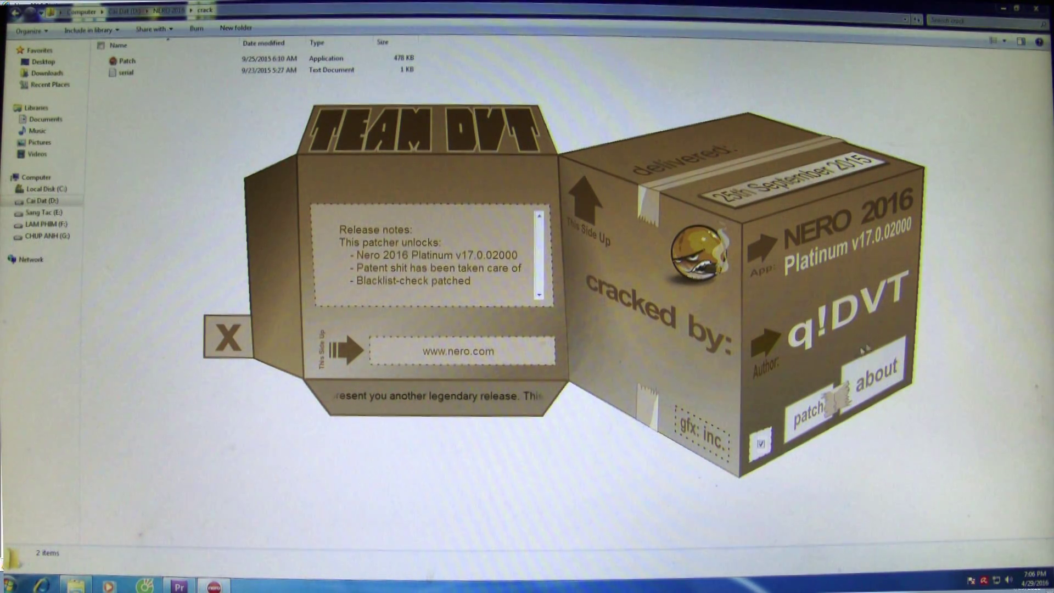
pyautogui.click(808, 420)
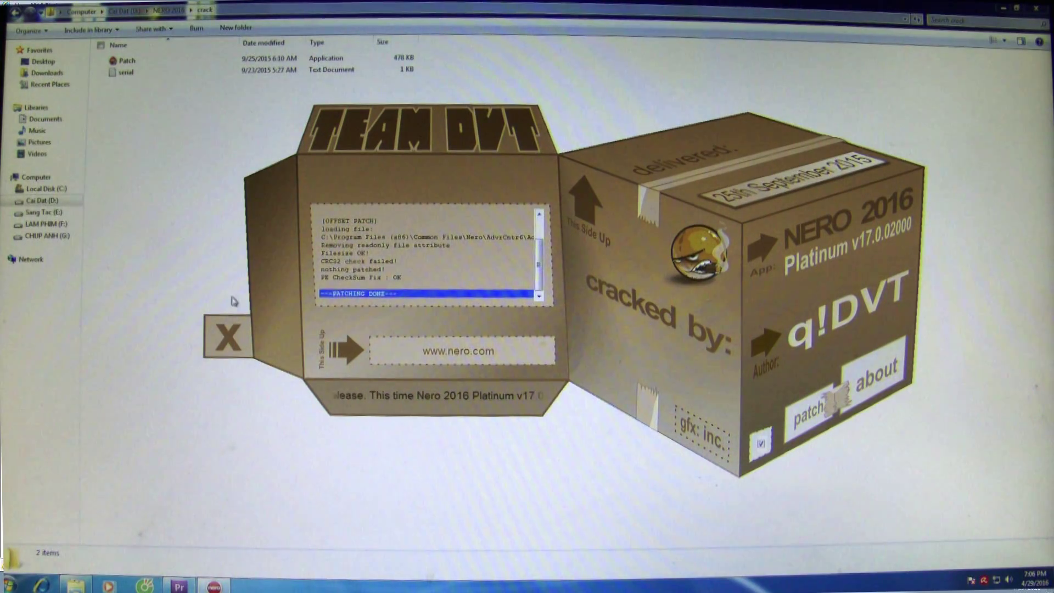
pyautogui.click(230, 337)
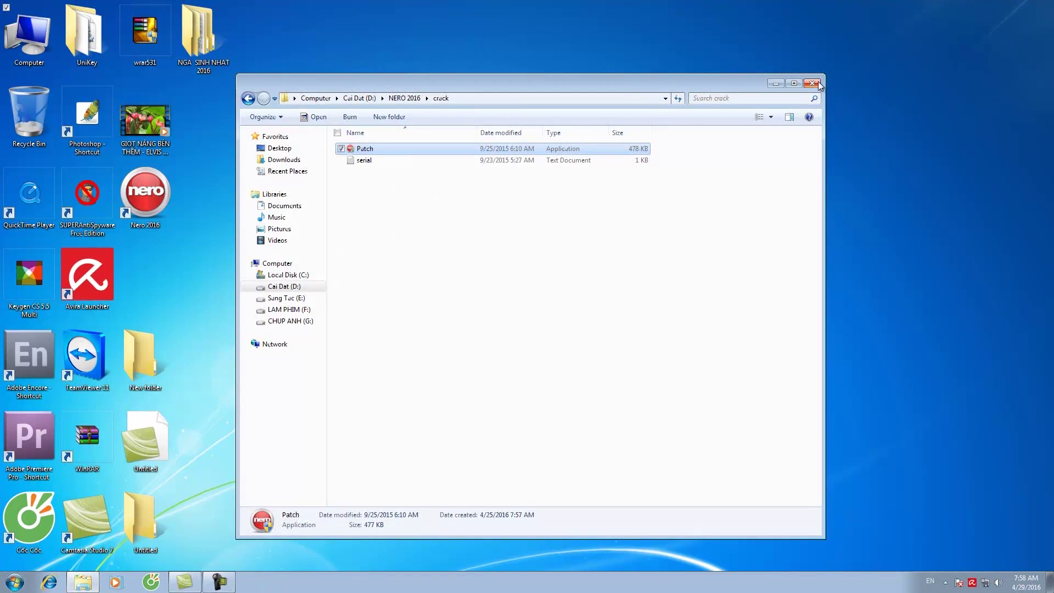
pyautogui.click(812, 83)
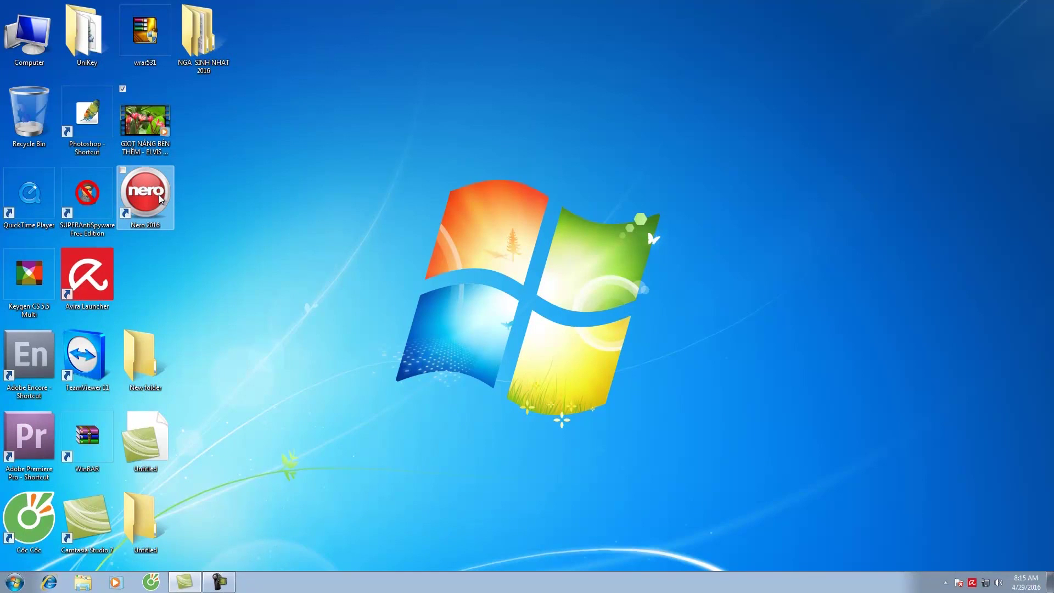
# - Launch Nero 2016, open Nero Video and create a DVD-Video disc project
pyautogui.doubleClick(152, 191)
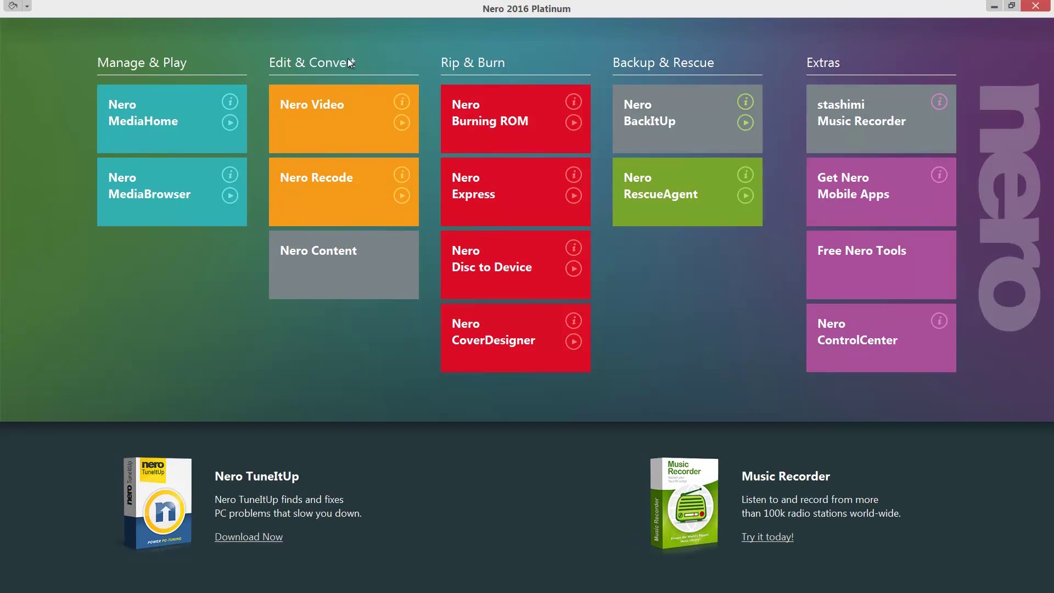
pyautogui.click(320, 105)
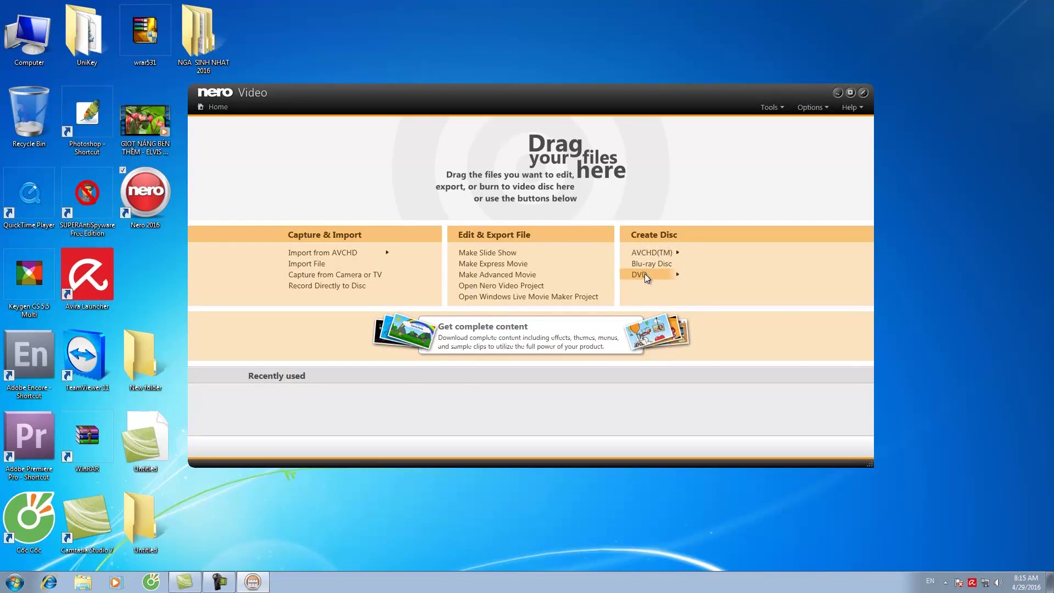
pyautogui.click(704, 278)
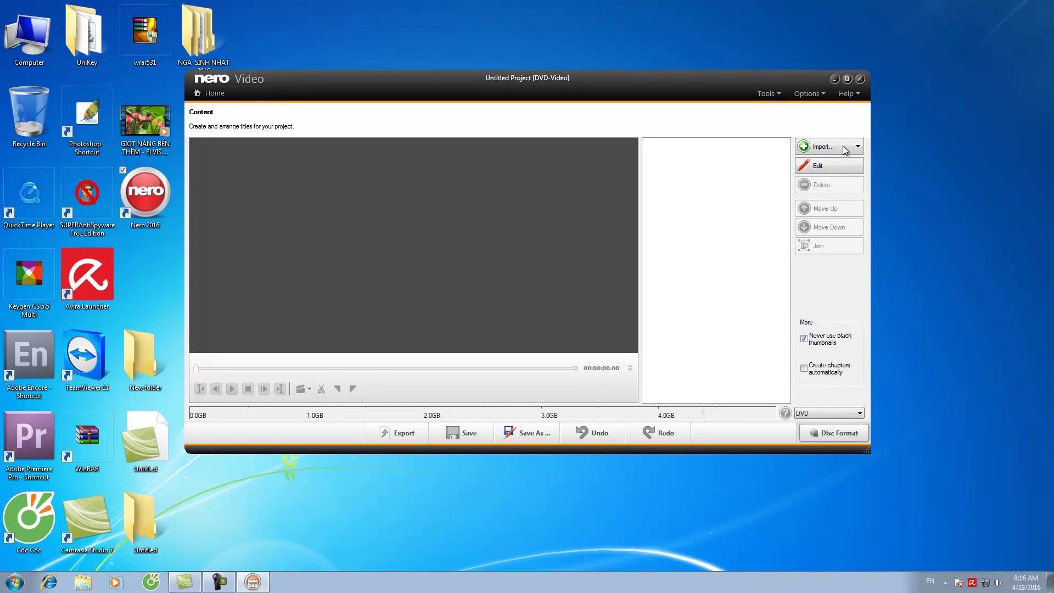
# - Import the GIỌT NẮNG BÊN THỀM video file from the desktop into the DVD-Video project
pyautogui.click(845, 150)
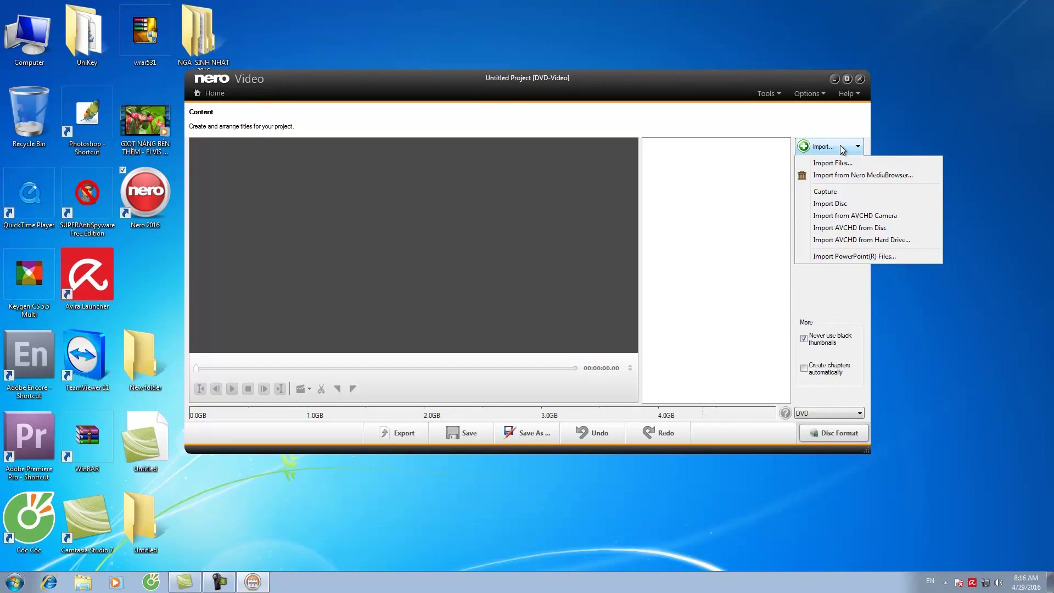
pyautogui.click(839, 149)
pyautogui.click(839, 149)
pyautogui.click(831, 164)
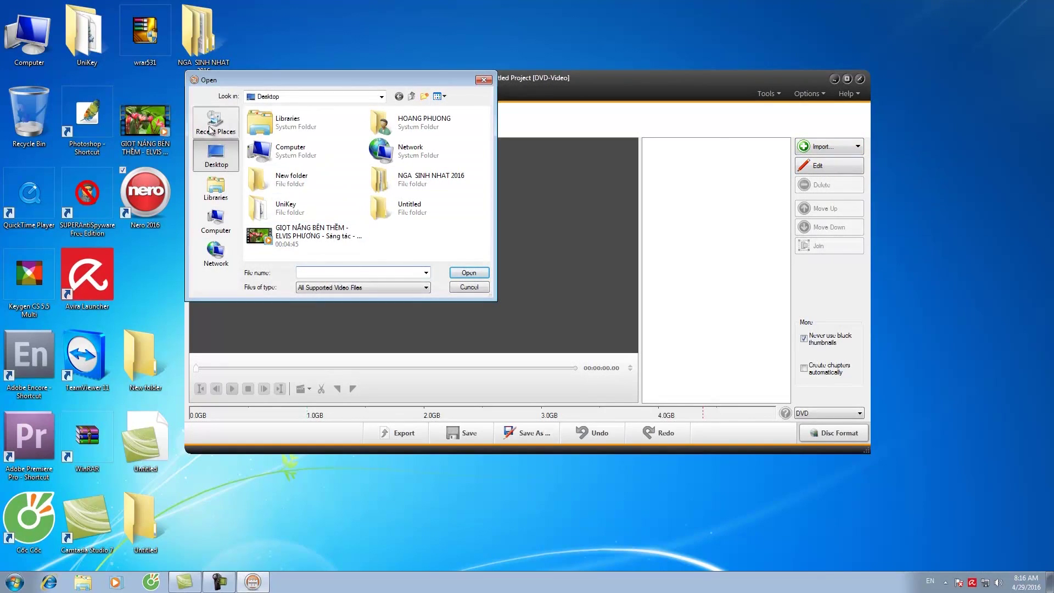
pyautogui.click(259, 240)
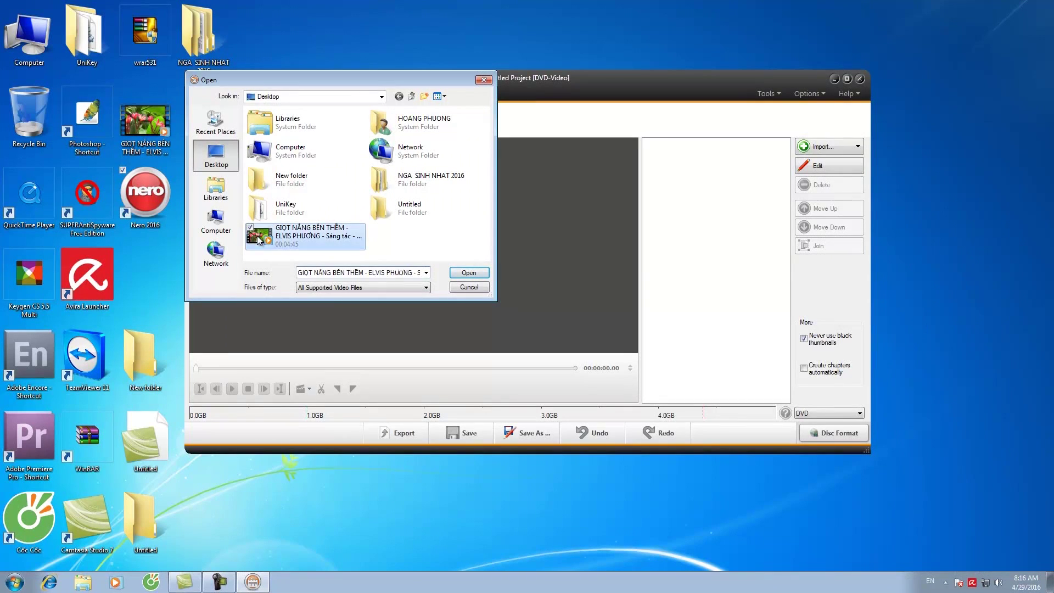
pyautogui.click(471, 273)
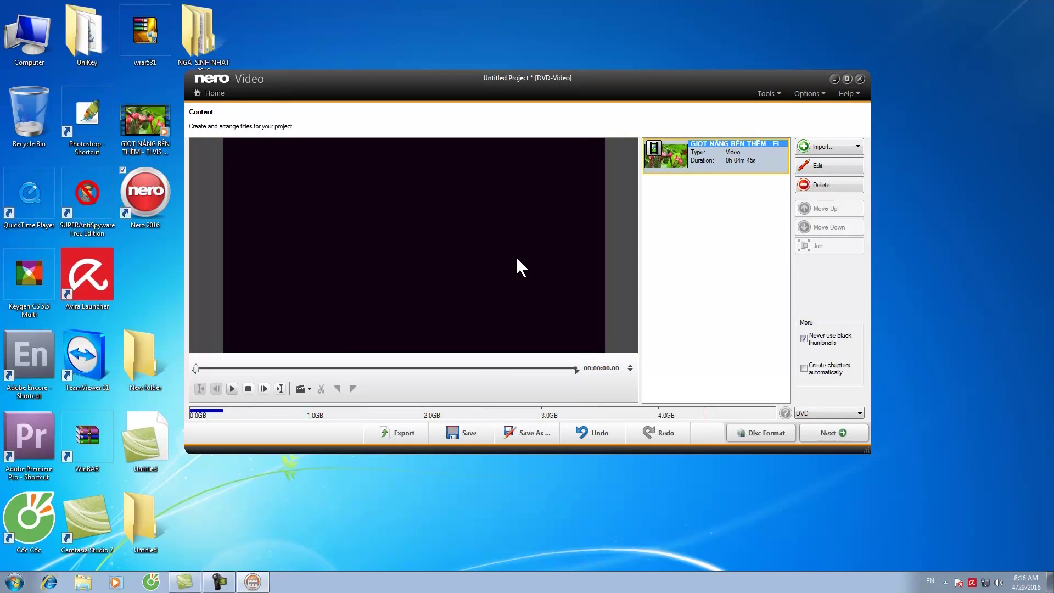
# - Continue from the project content to editing the disc menu and apply the Movement template
pyautogui.click(804, 369)
pyautogui.click(860, 413)
pyautogui.click(805, 433)
pyautogui.click(821, 432)
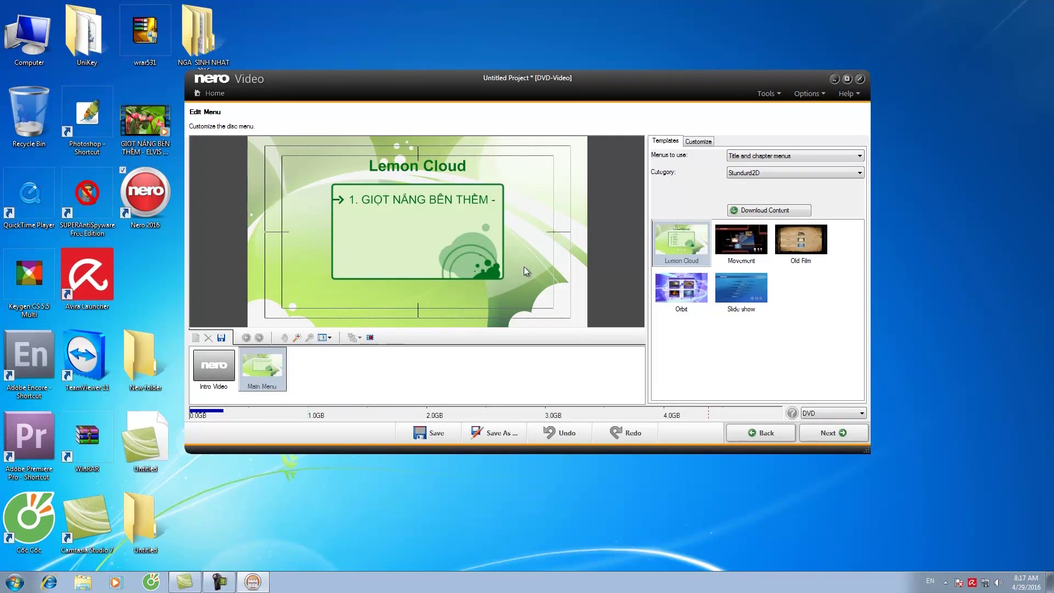
pyautogui.click(745, 247)
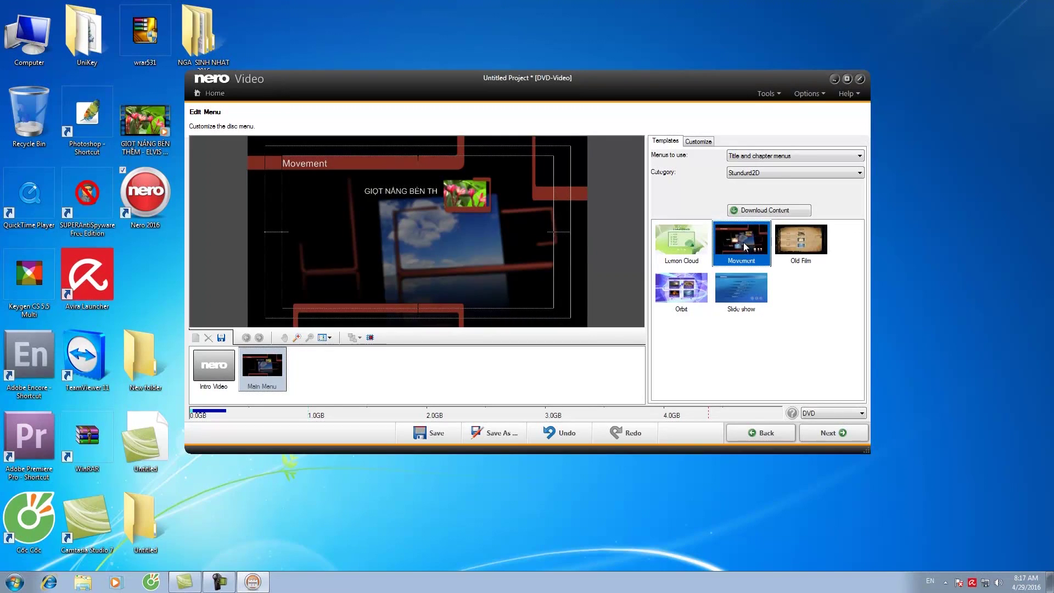
# - Enlarge and reposition the video title button in the Movement menu, keeping this template instead of switching to Old Film
pyautogui.click(466, 200)
pyautogui.moveTo(459, 199); pyautogui.dragTo(422, 225)
pyautogui.moveTo(324, 202); pyautogui.dragTo(249, 190)
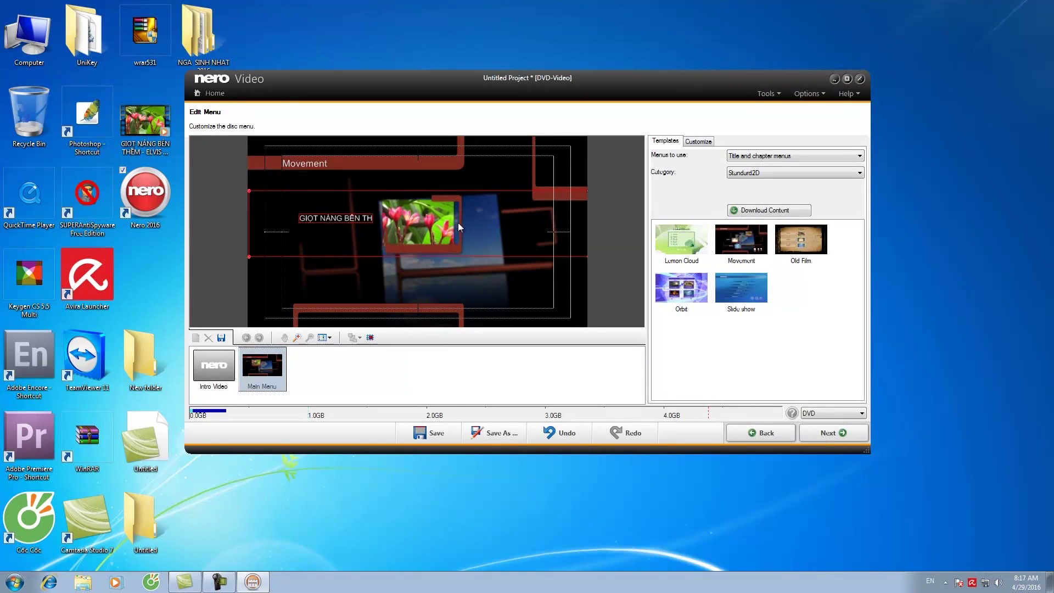
pyautogui.moveTo(460, 226); pyautogui.dragTo(483, 230)
pyautogui.click(808, 244)
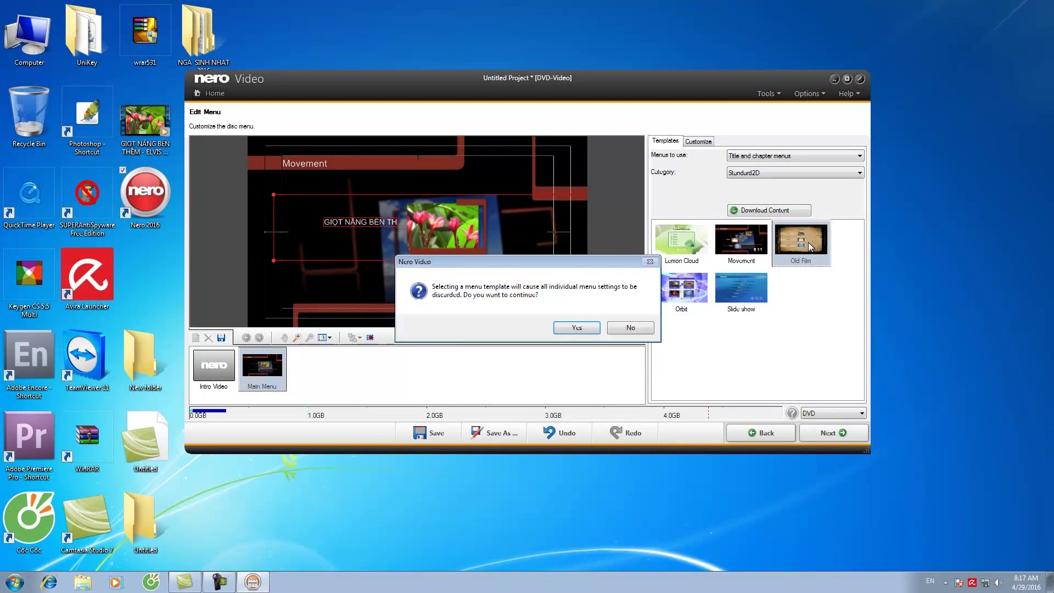
pyautogui.click(629, 328)
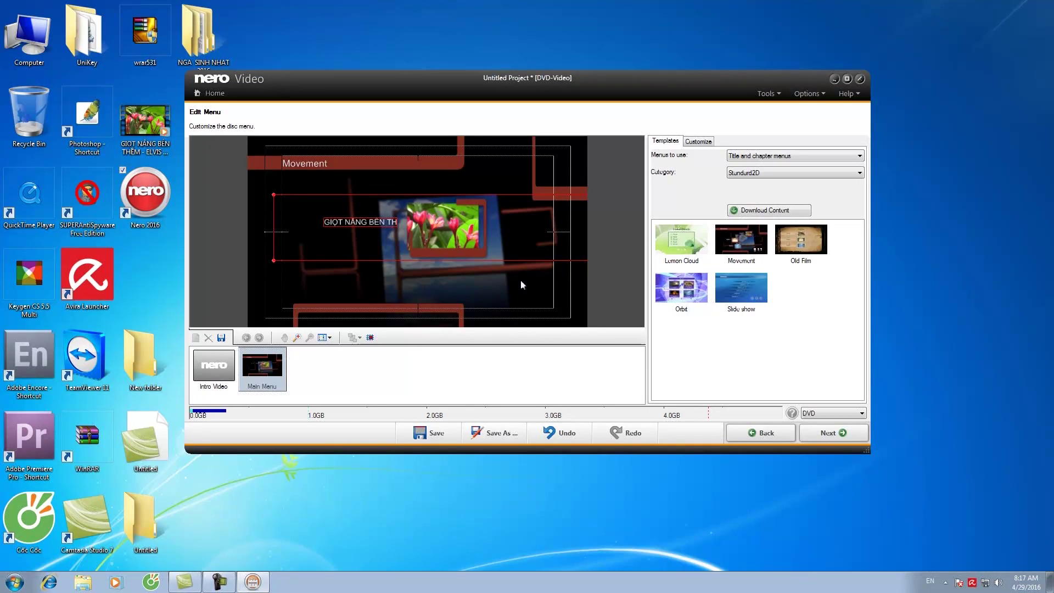
# - Continue through the preview to the burn options and burn the project to the ASUS DRW-24D3ST recorder
pyautogui.click(810, 433)
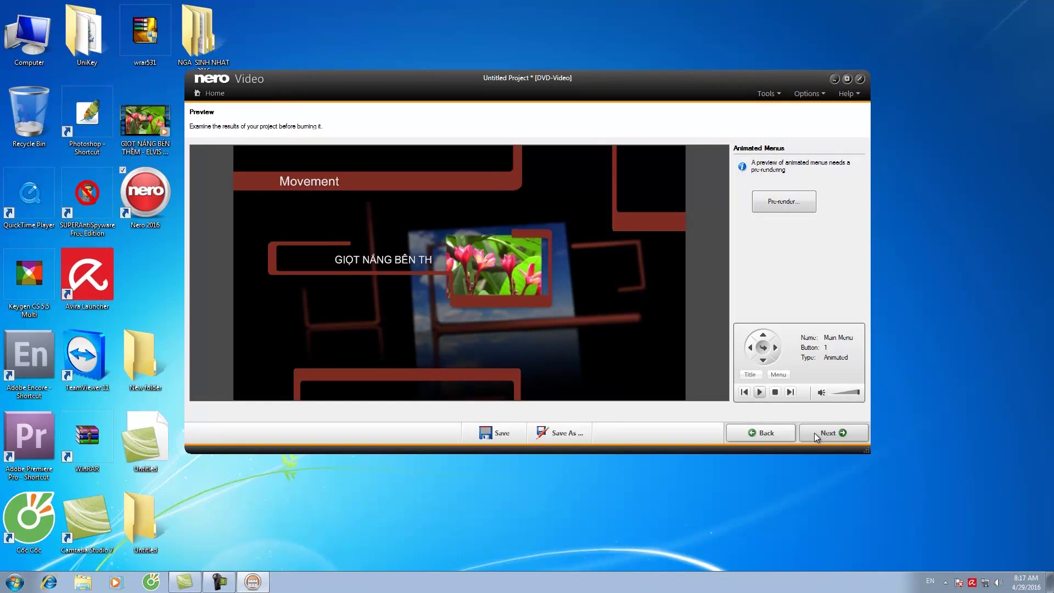
pyautogui.click(815, 432)
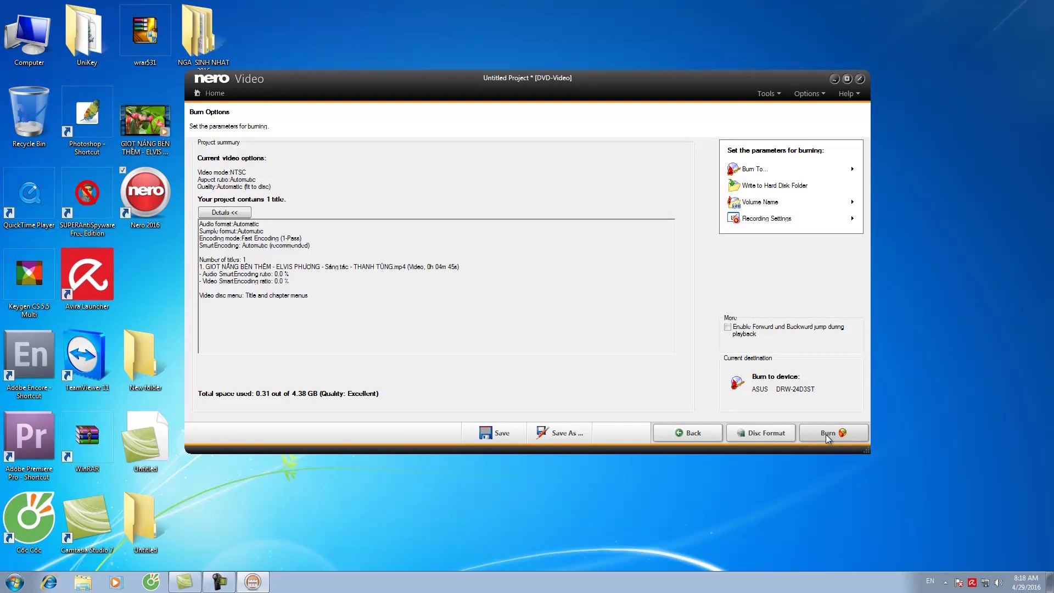
pyautogui.click(769, 173)
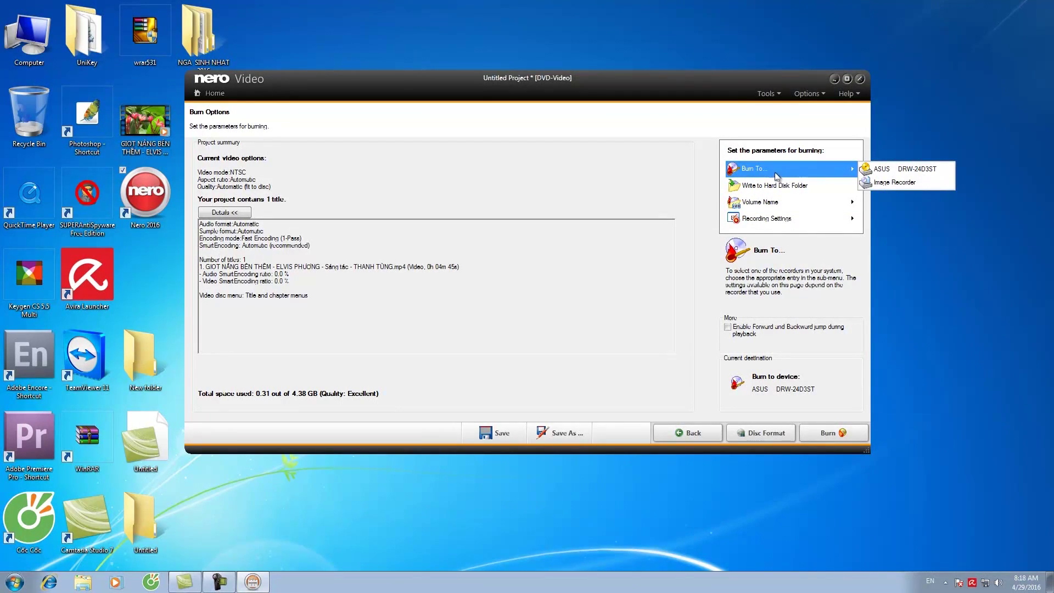
pyautogui.click(827, 434)
pyautogui.click(828, 433)
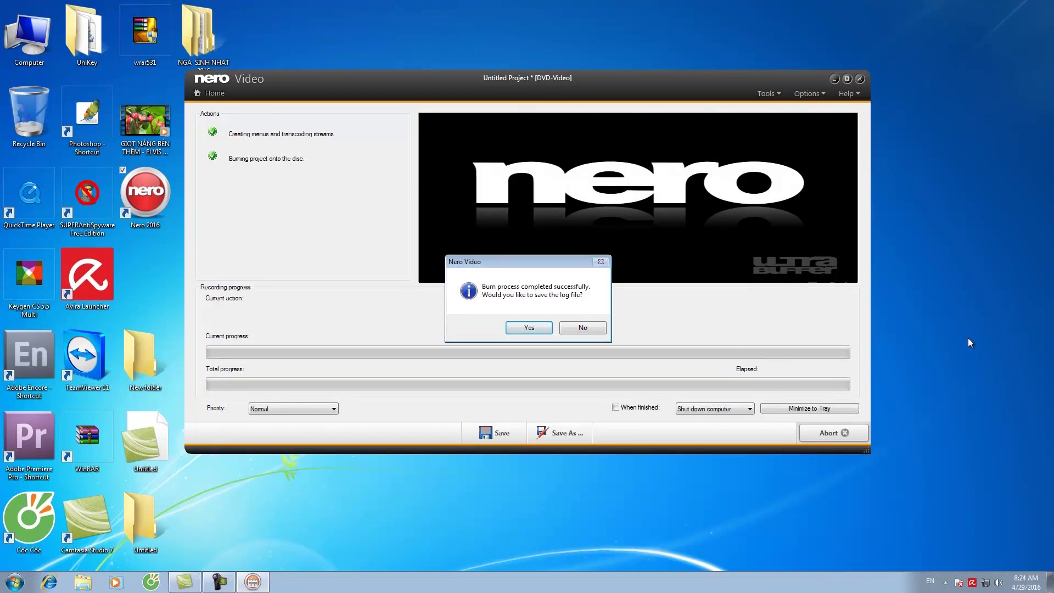
# - Cancel saving the burn log file and close Nero Video
pyautogui.click(528, 327)
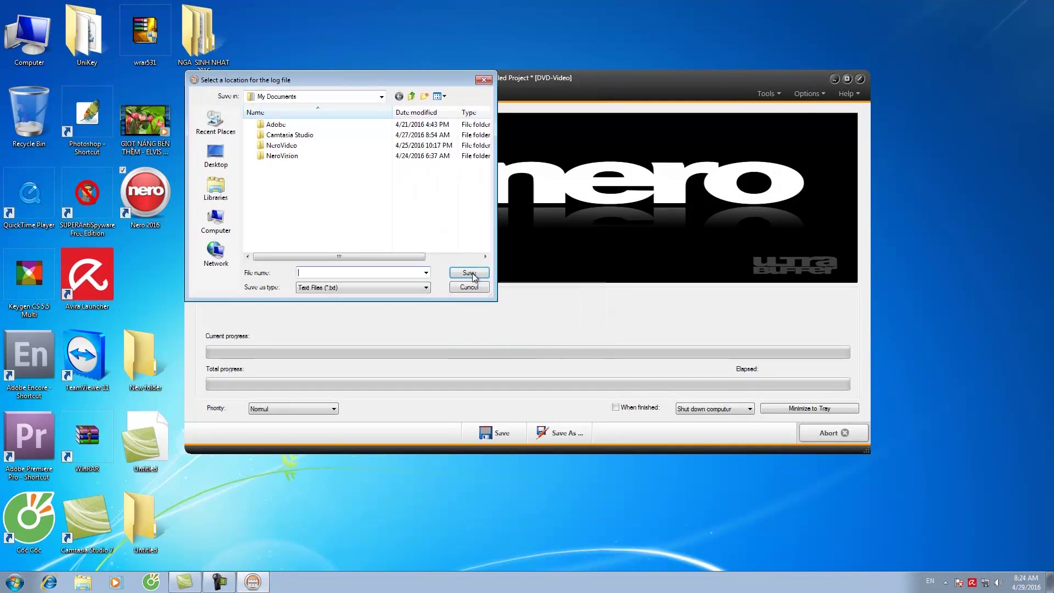
pyautogui.click(484, 81)
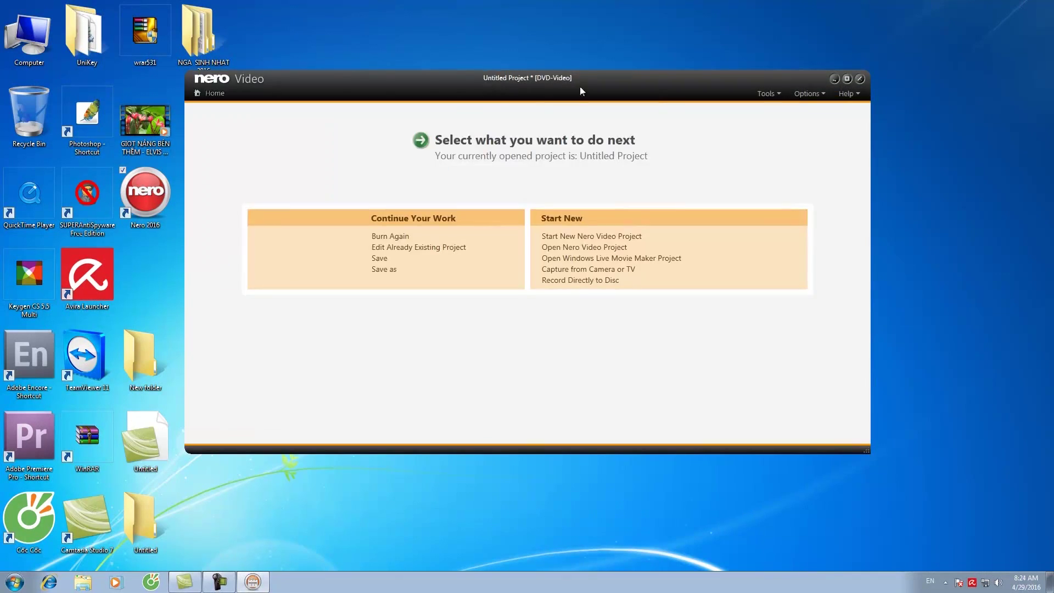
pyautogui.click(860, 79)
pyautogui.click(541, 328)
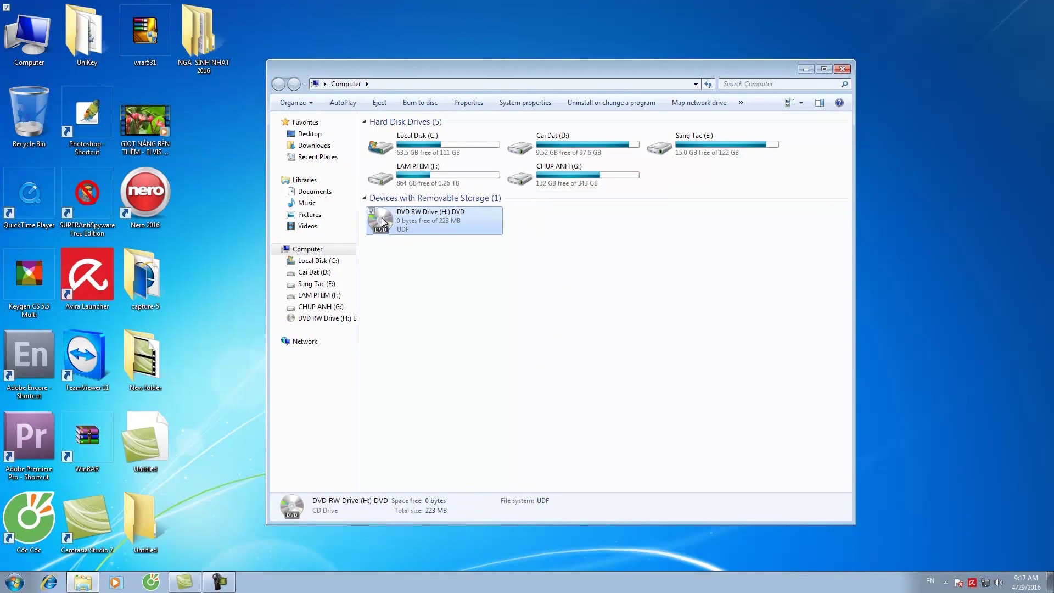
# - Open the burned disc in DVD RW Drive (H:) and browse to its VIDEO_TS folder
pyautogui.rightClick(381, 218)
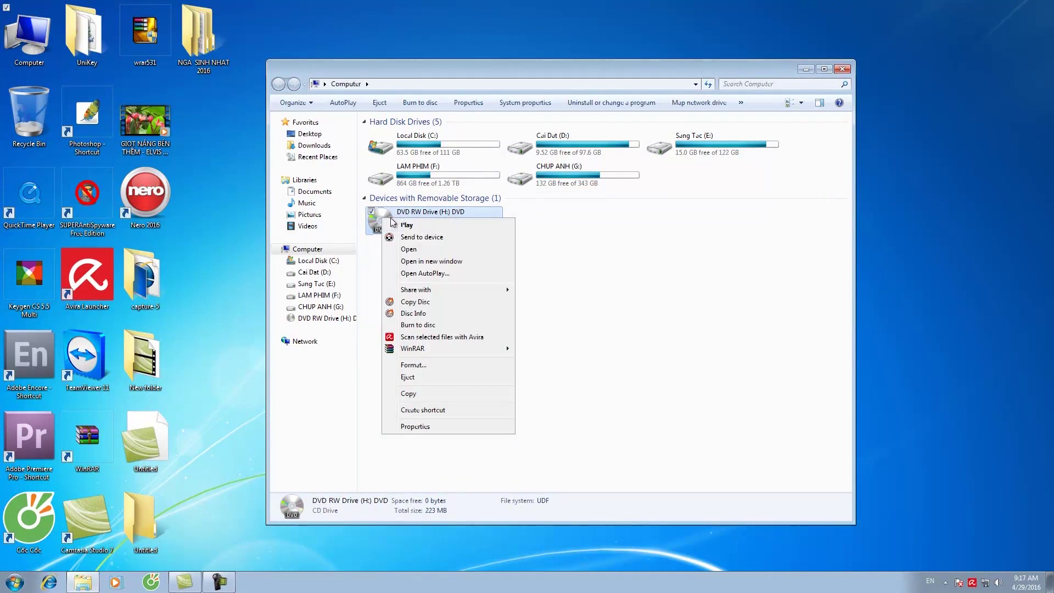
pyautogui.click(415, 251)
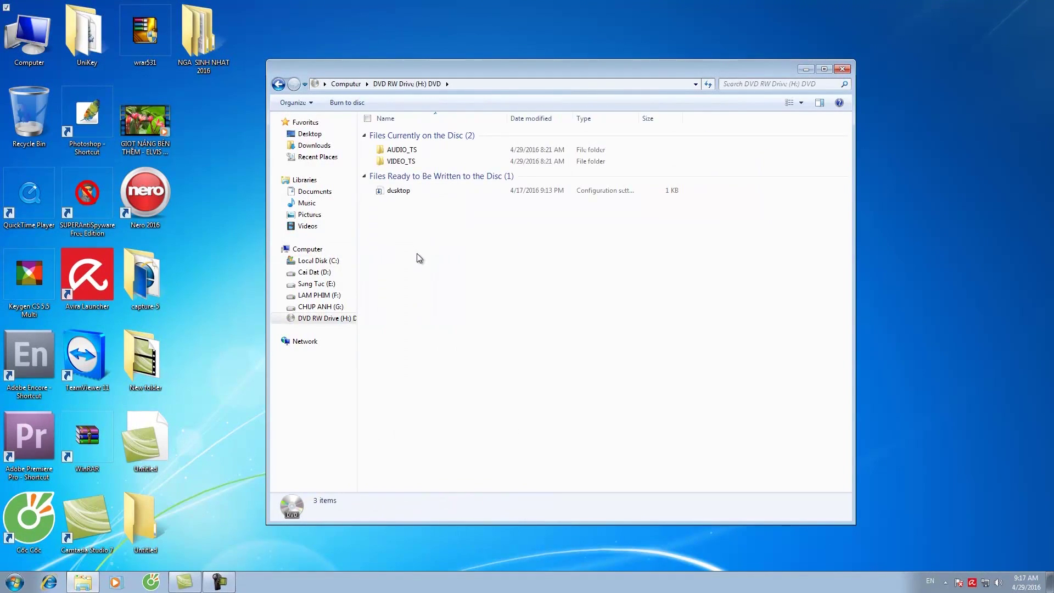
pyautogui.rightClick(397, 162)
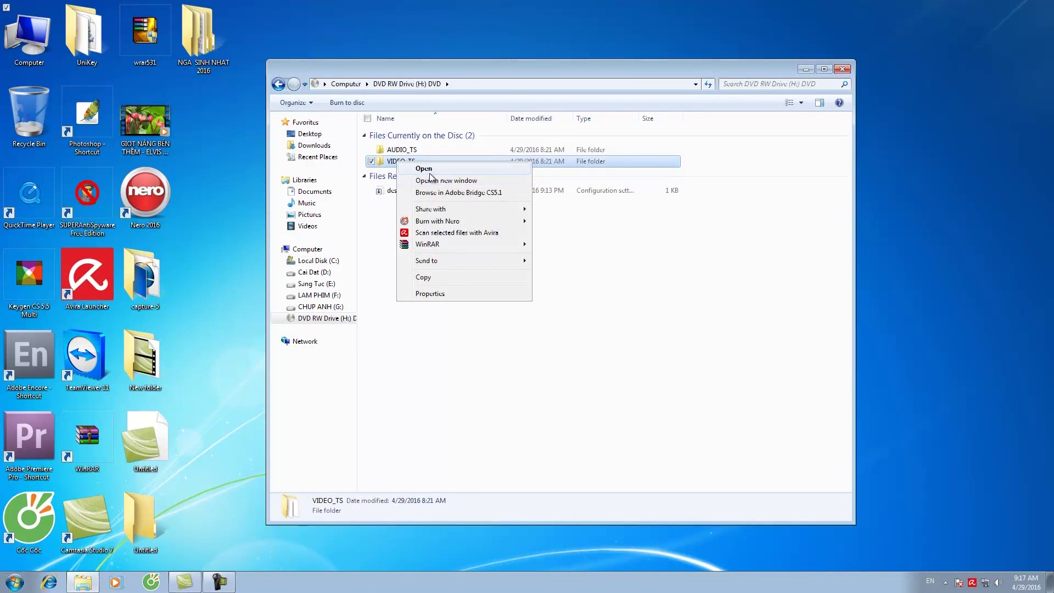
pyautogui.click(428, 169)
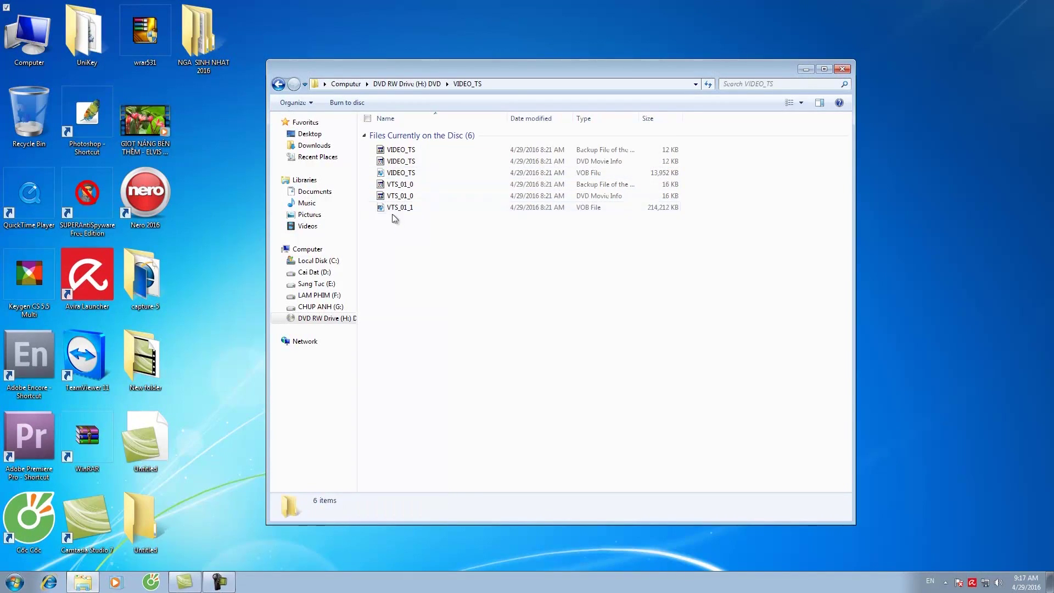
# - Play the VTS_01_1 VOB file from the disc and maximize the player window to check the burned video
pyautogui.click(400, 208)
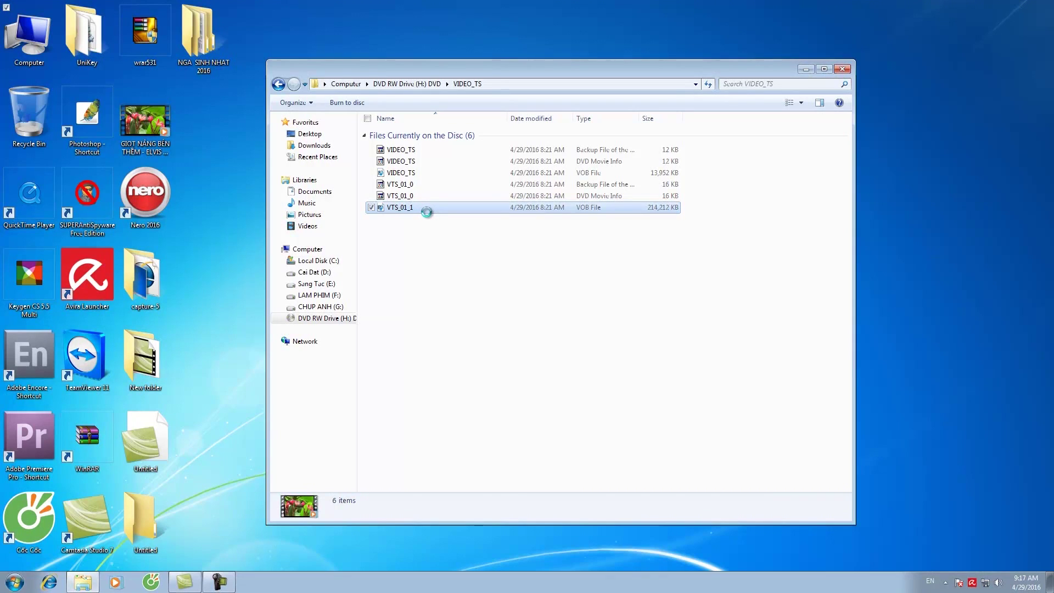
pyautogui.rightClick(398, 207)
pyautogui.click(427, 215)
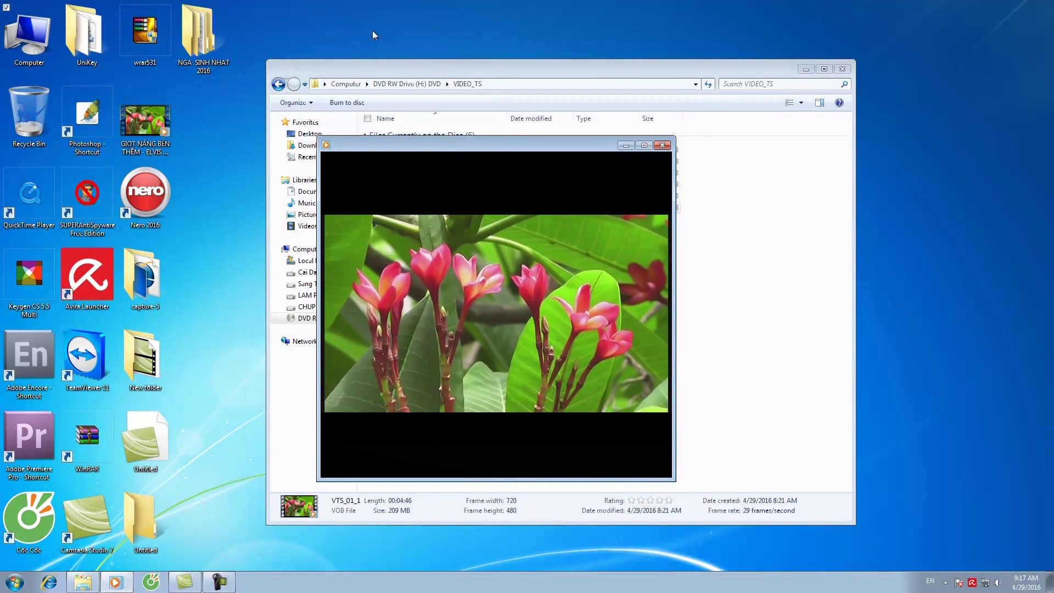
pyautogui.click(647, 146)
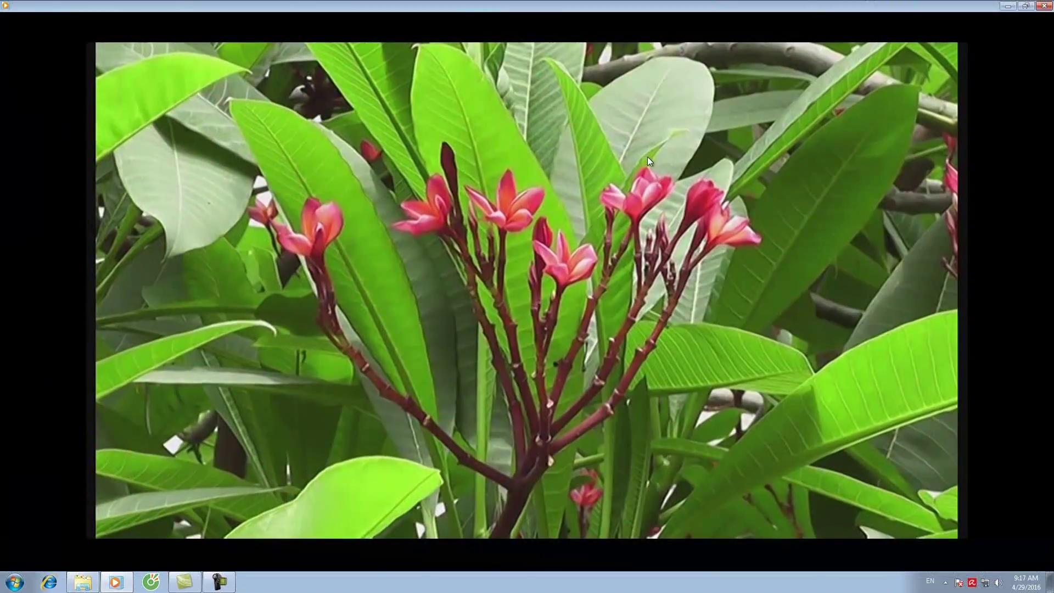
pyautogui.moveTo(785, 12); pyautogui.dragTo(920, 22)
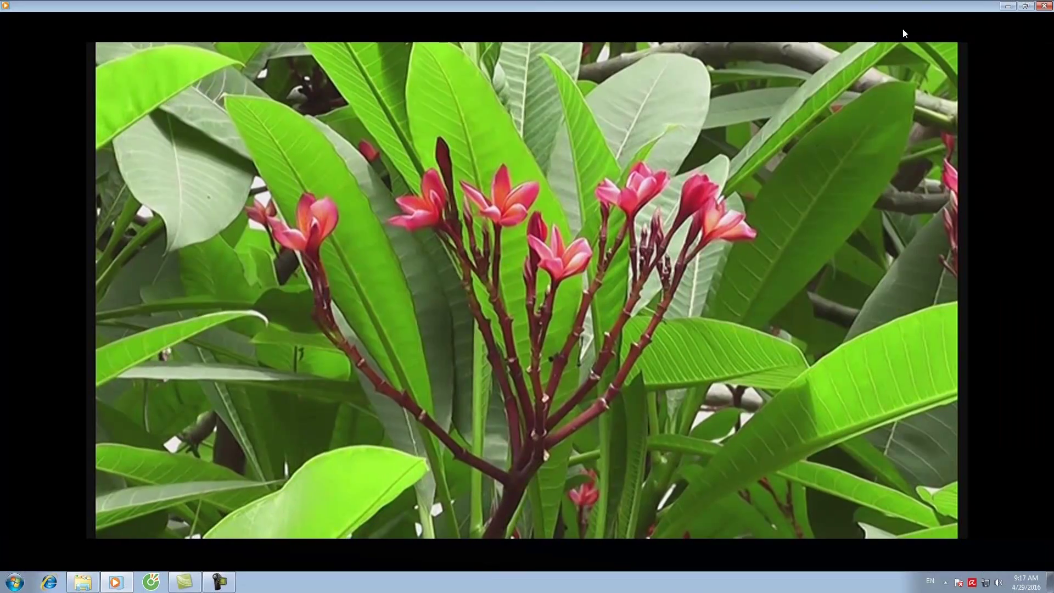